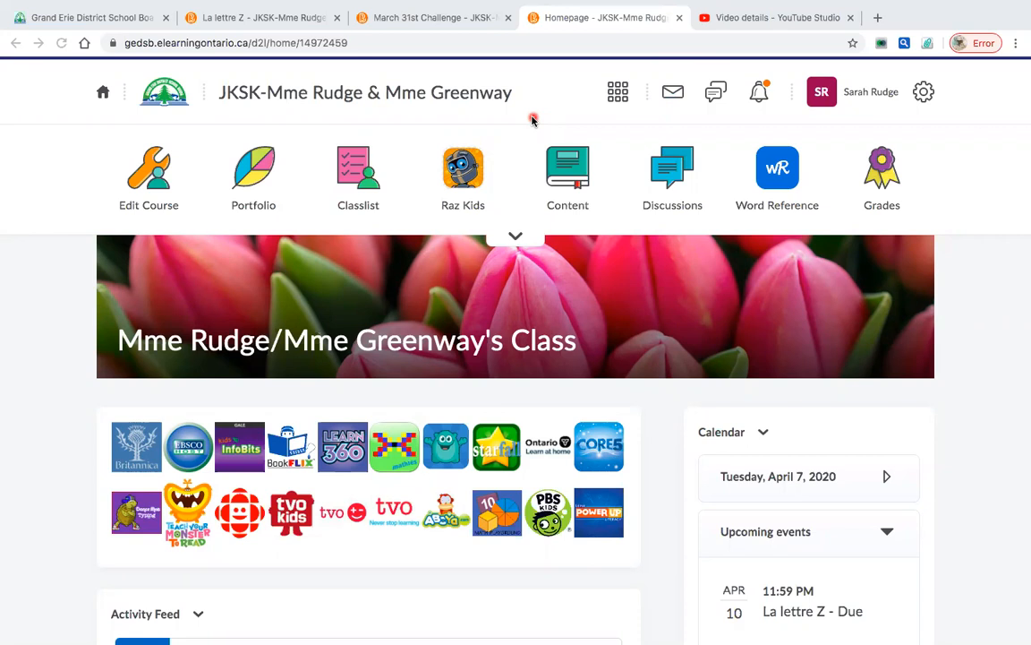
# - Start a new feed assignment post named 'Math Assignment' with instructions 'Test'
pyautogui.scroll(-3, 533, 119)
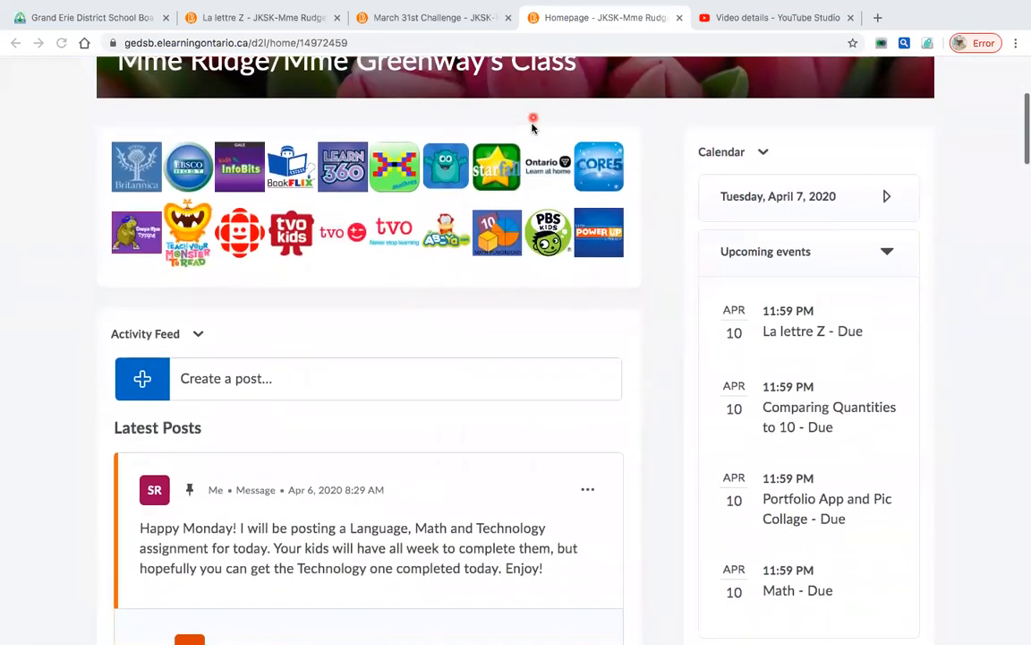
pyautogui.click(143, 379)
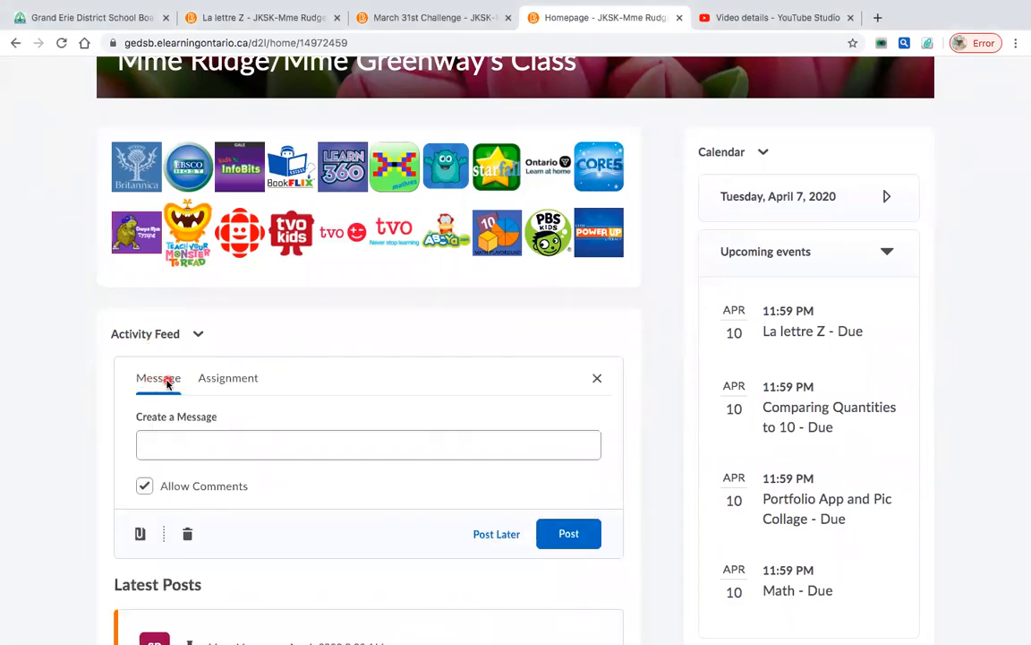
pyautogui.click(224, 383)
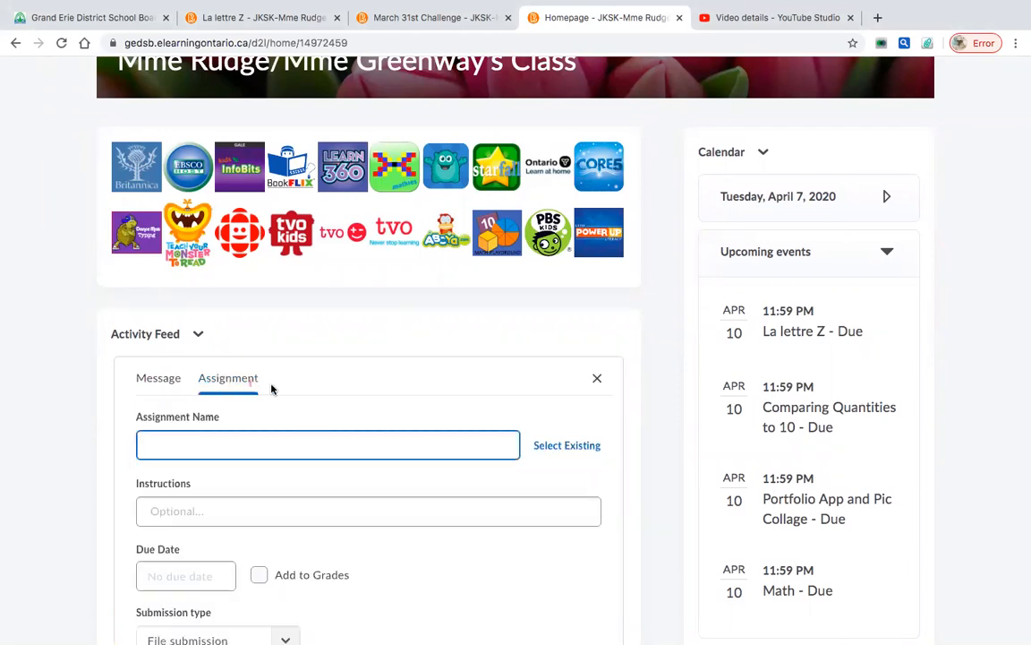
pyautogui.scroll(-2, 273, 387)
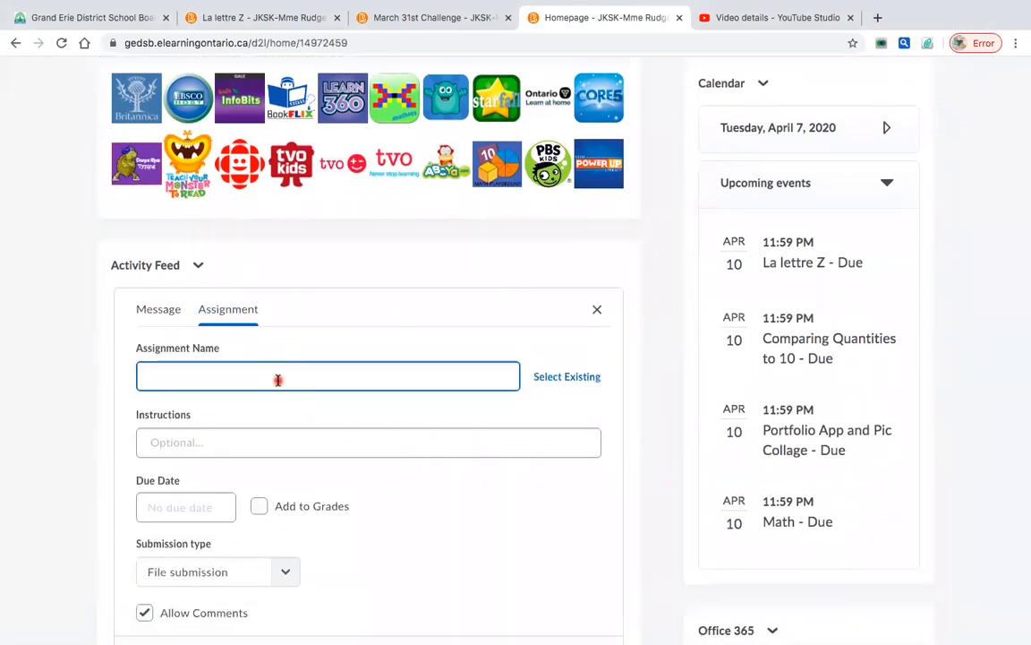
pyautogui.write('Ma')
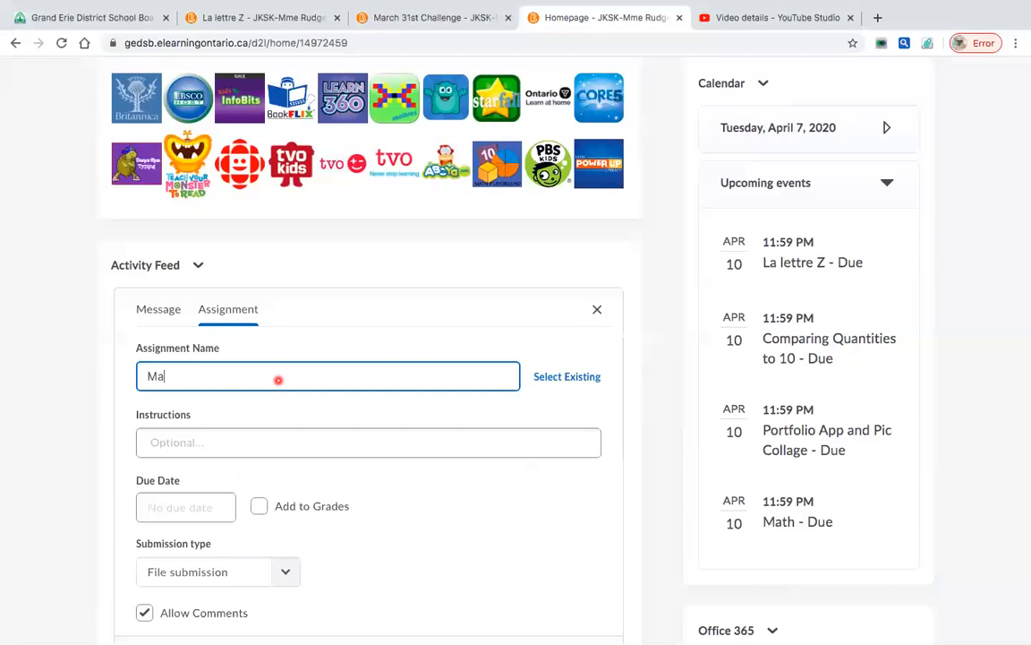
pyautogui.write('th Assignment')
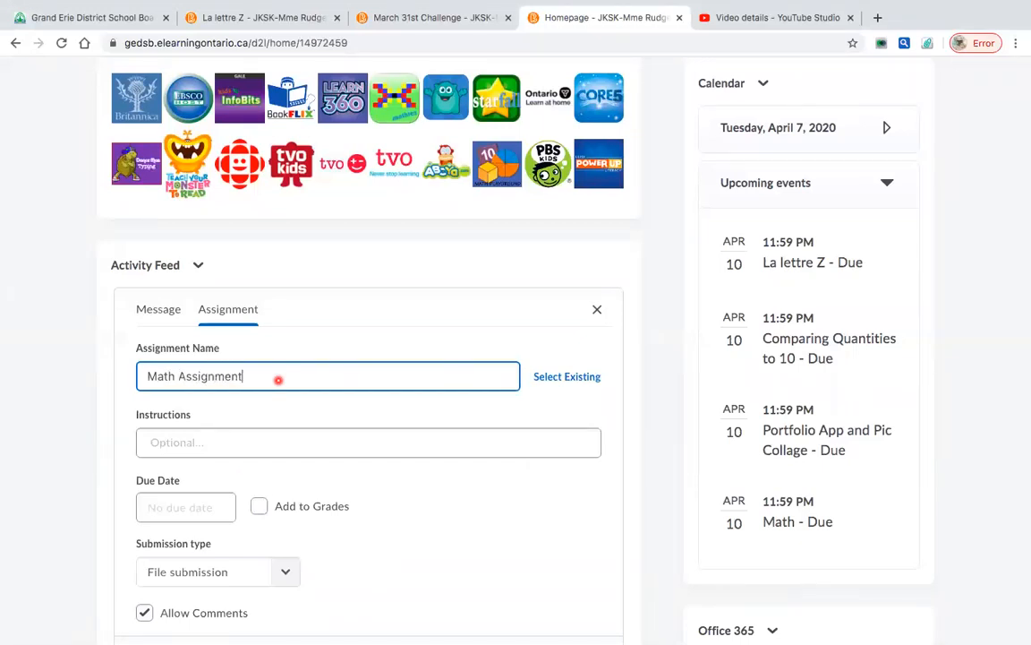
pyautogui.scroll(-2, 278, 379)
pyautogui.click(249, 367)
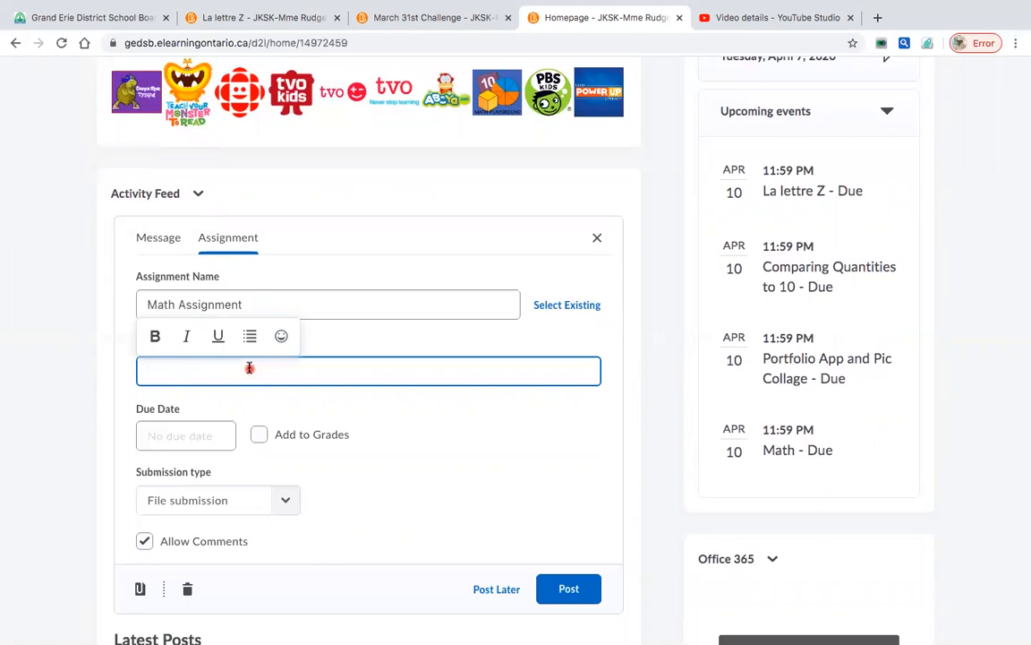
pyautogui.write('Test')
# - Set the assignment due date to April 10, 2020 at 11:59 PM
pyautogui.click(210, 437)
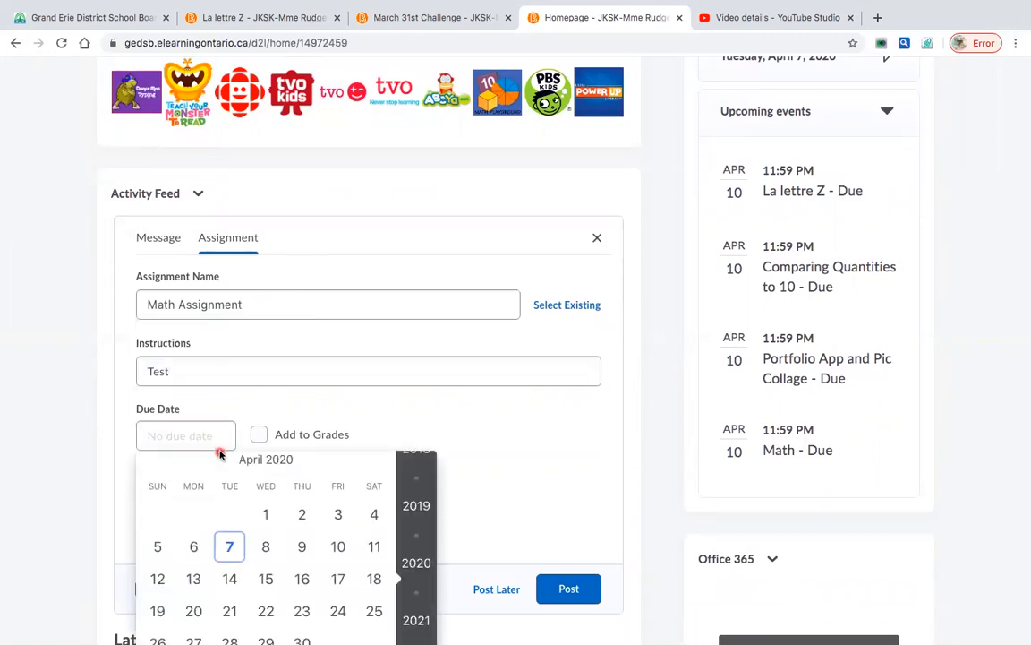
pyautogui.click(338, 546)
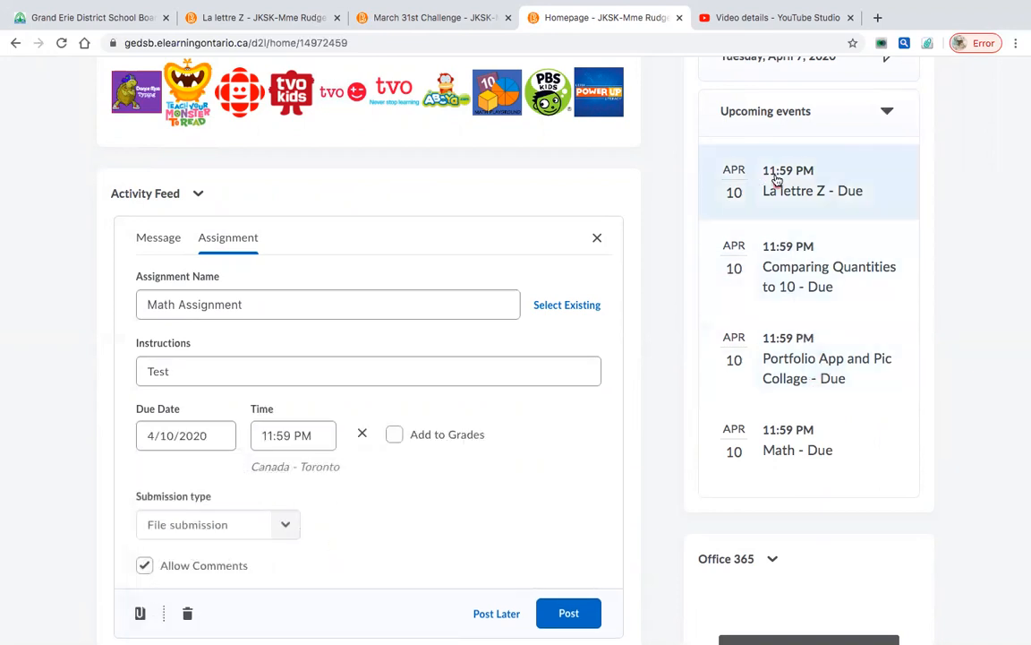
pyautogui.click(426, 369)
pyautogui.click(423, 481)
pyautogui.scroll(-2, 423, 481)
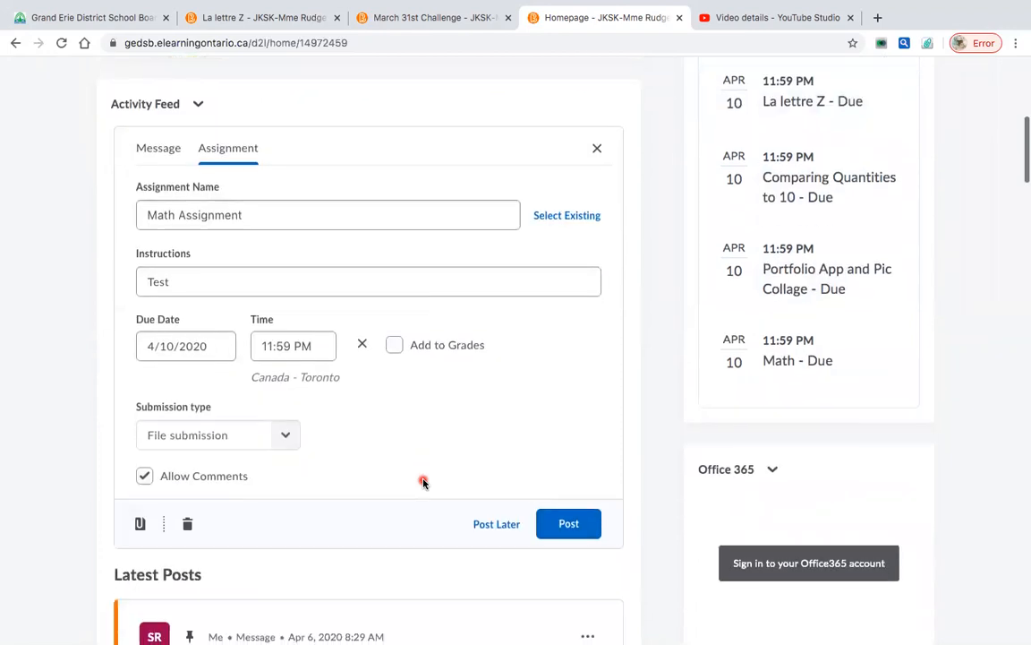
pyautogui.scroll(-1, 423, 482)
pyautogui.click(393, 292)
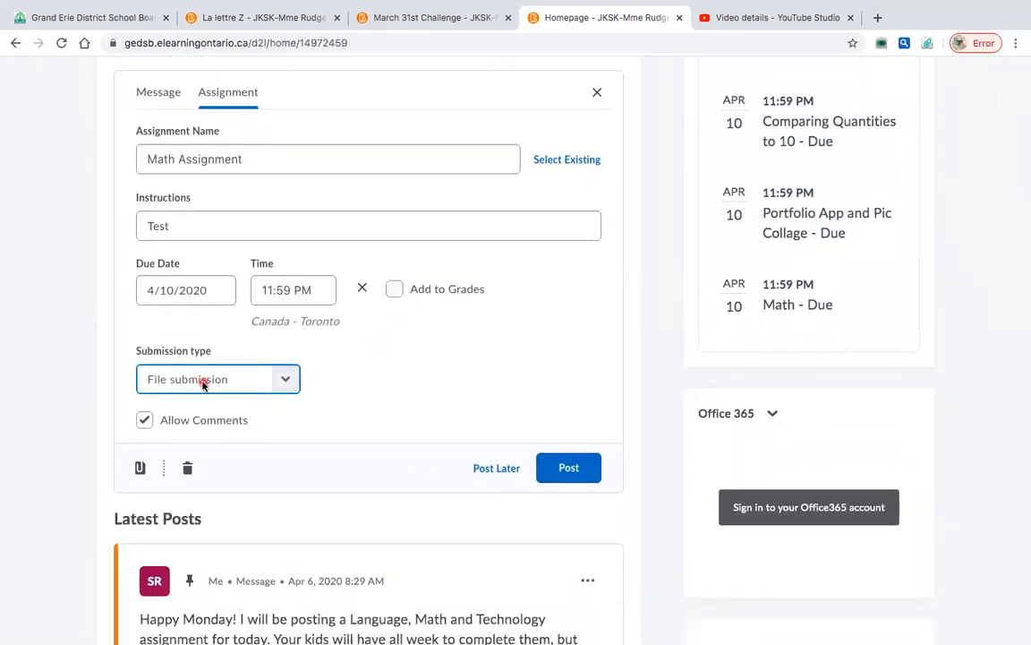
# - Change the submission type to On paper submission
pyautogui.click(265, 383)
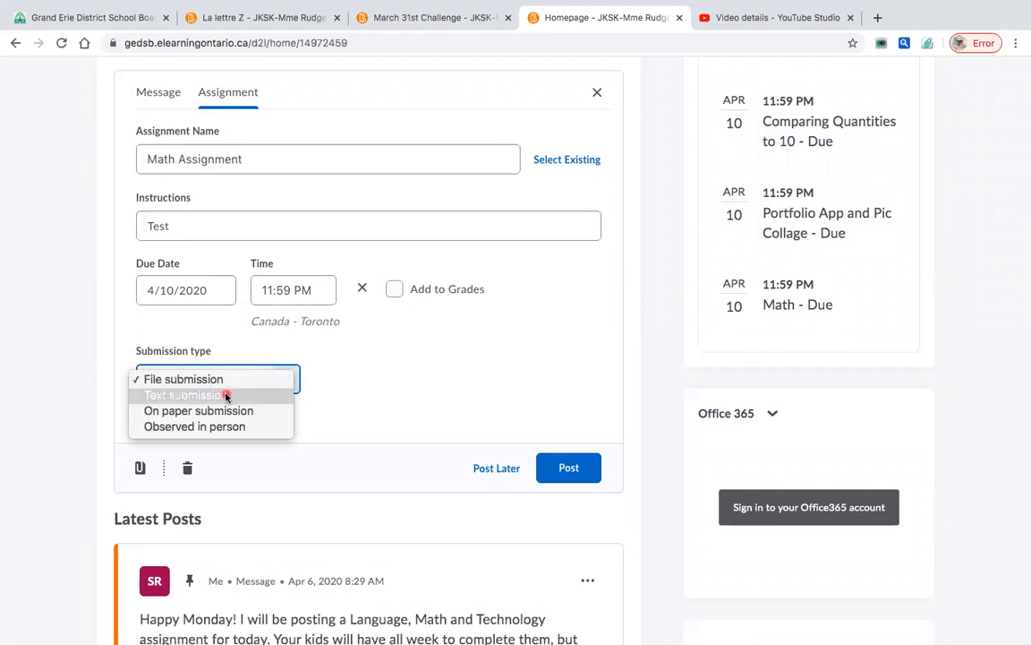
pyautogui.click(226, 394)
pyautogui.click(254, 383)
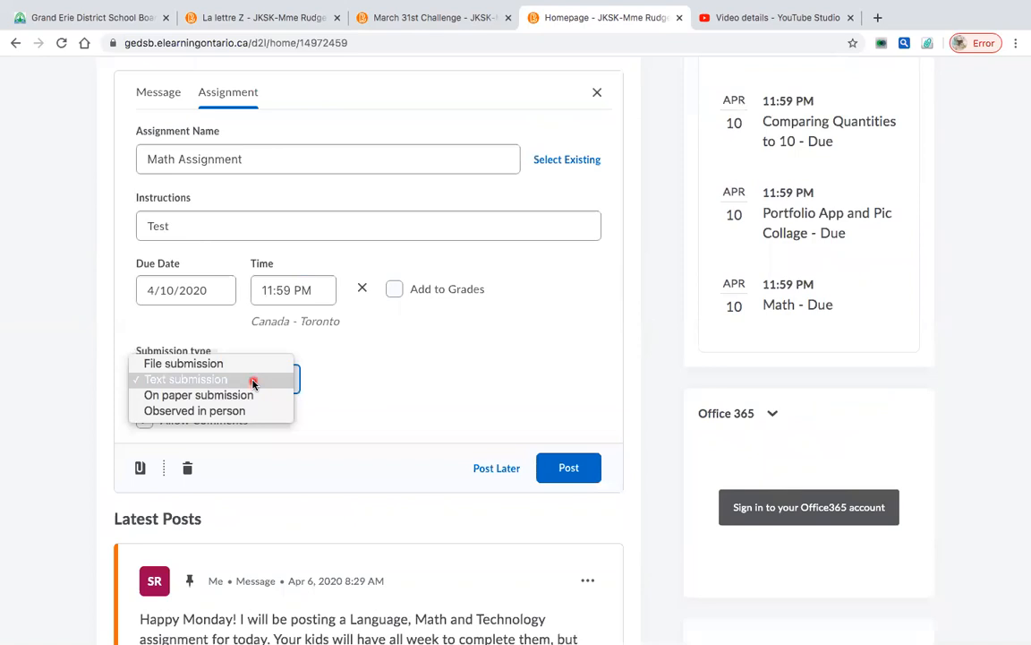
pyautogui.click(250, 397)
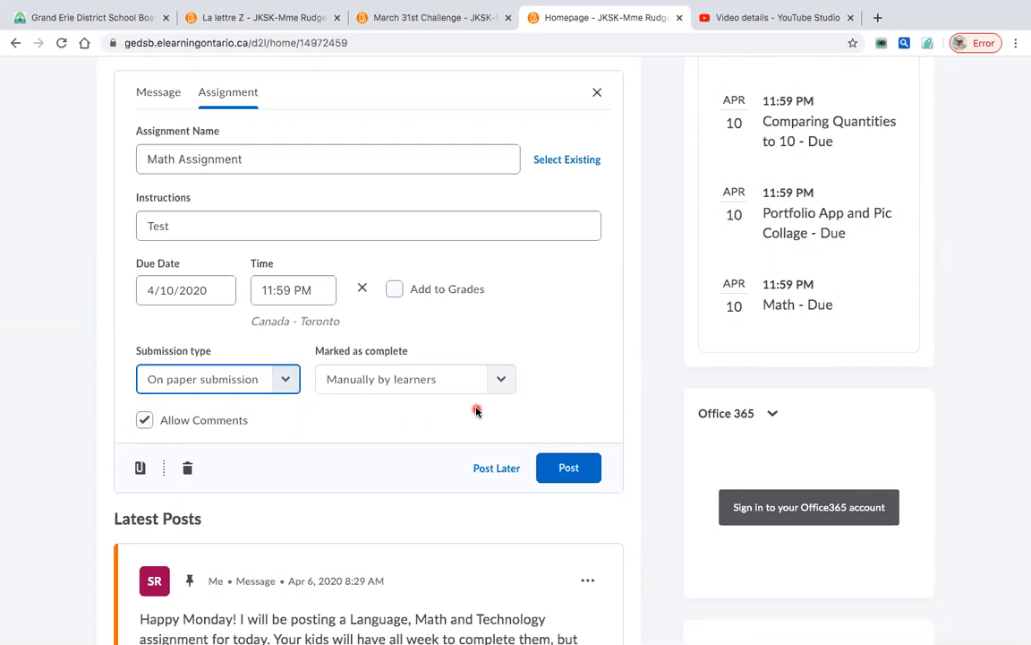
# - Keep completion marked Manually by learners and show the attachment options
pyautogui.click(502, 385)
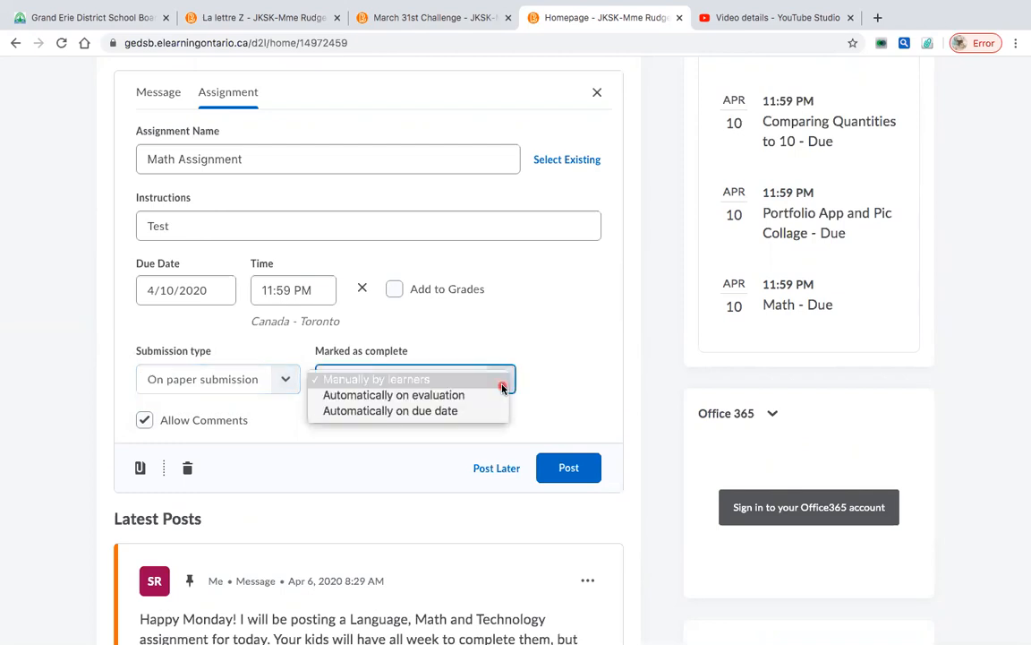
pyautogui.click(459, 383)
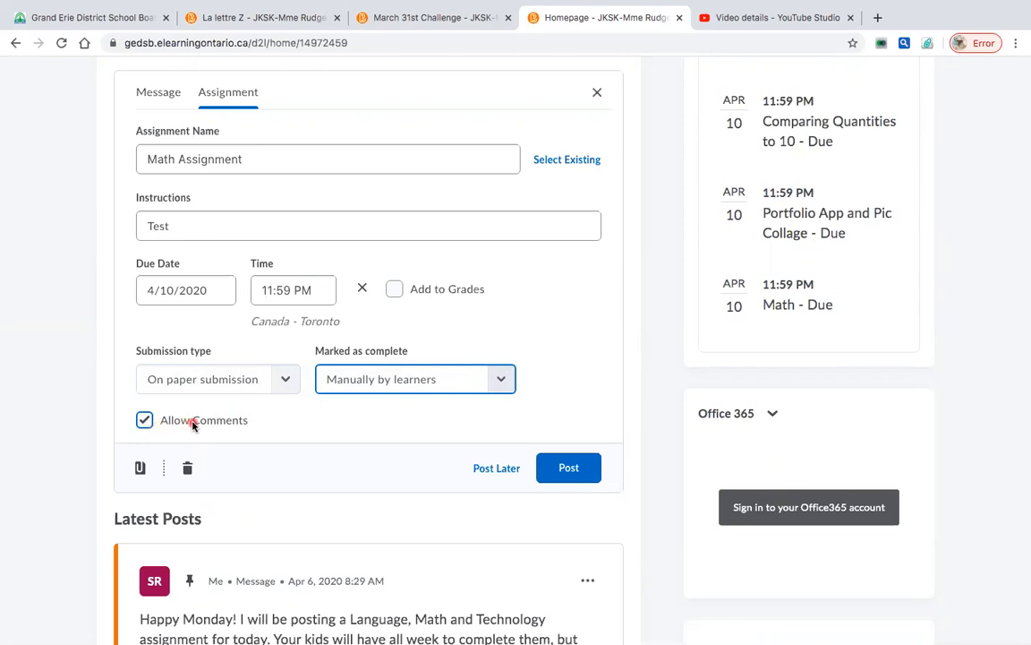
pyautogui.click(140, 467)
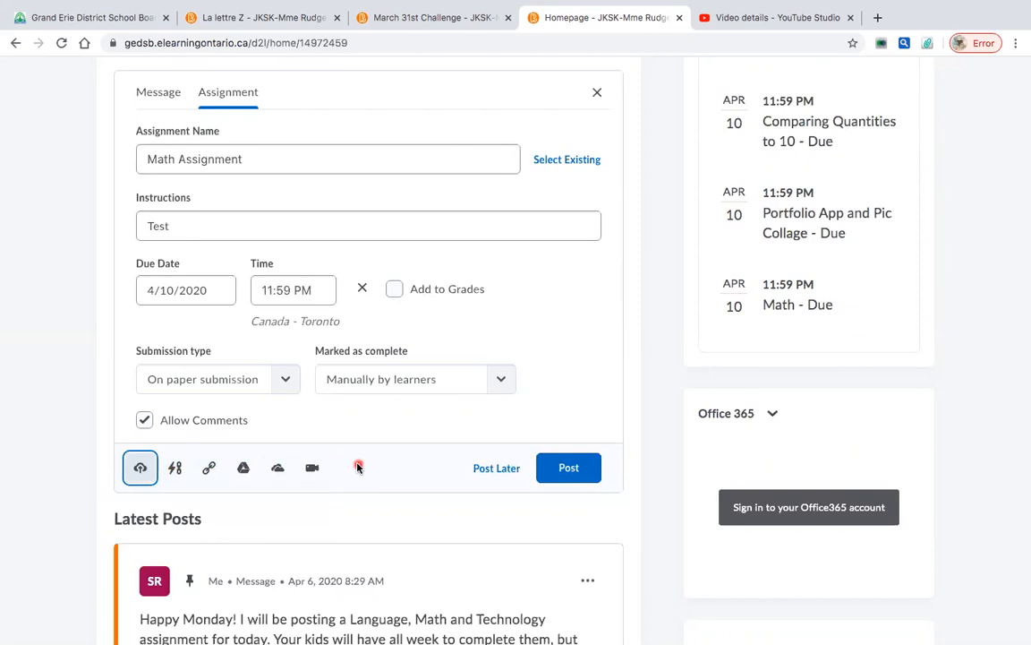
# - Use Post Later to schedule the Math Assignment for Apr 7, 2020, 10:00 AM, then save
pyautogui.click(511, 470)
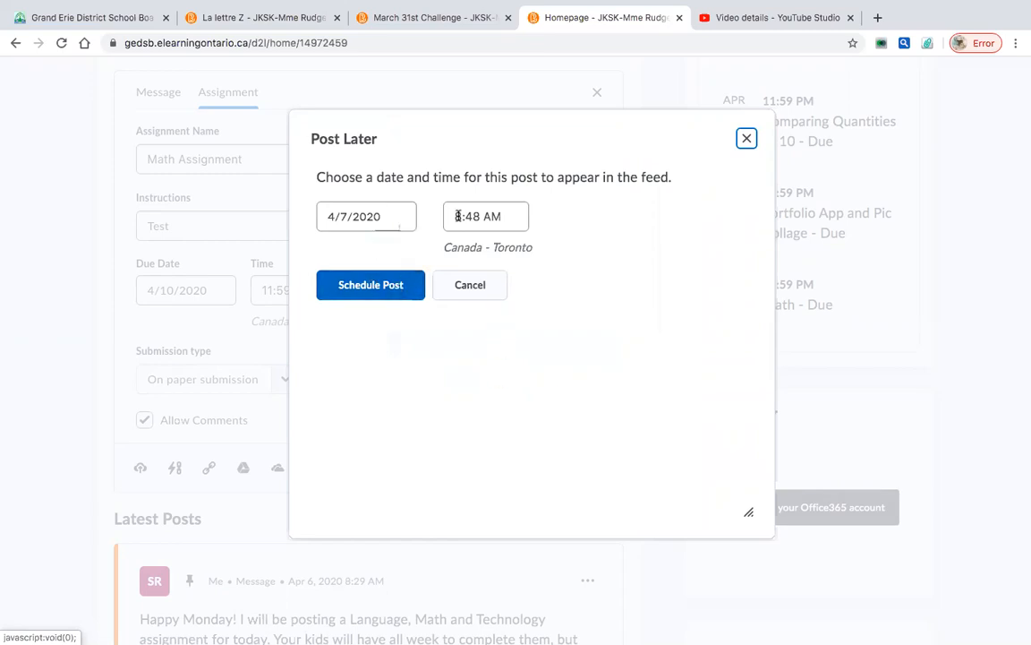
pyautogui.click(458, 298)
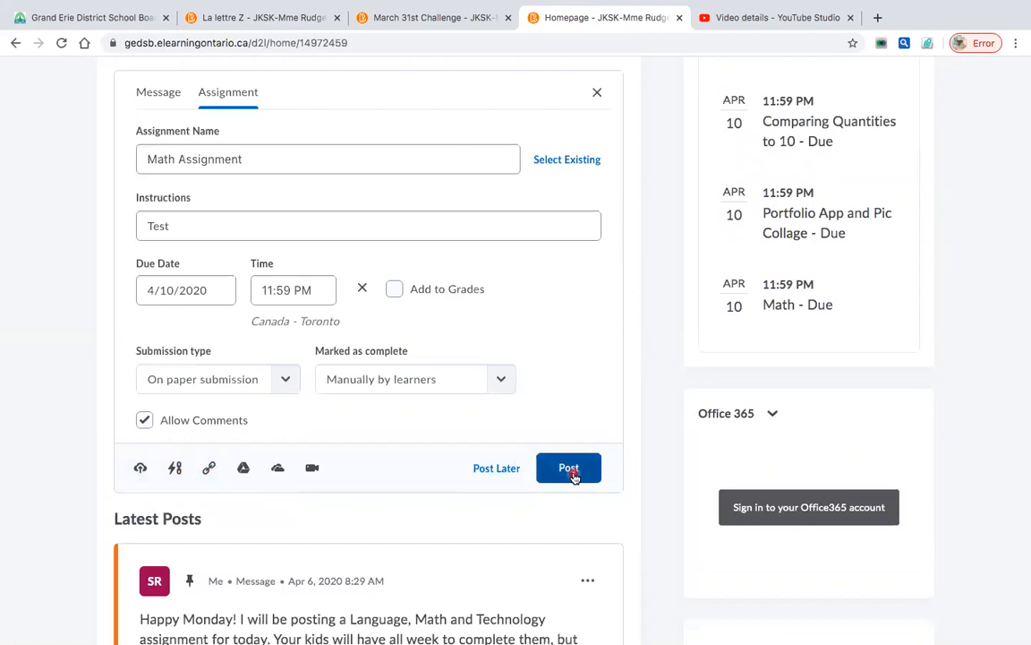
pyautogui.click(498, 473)
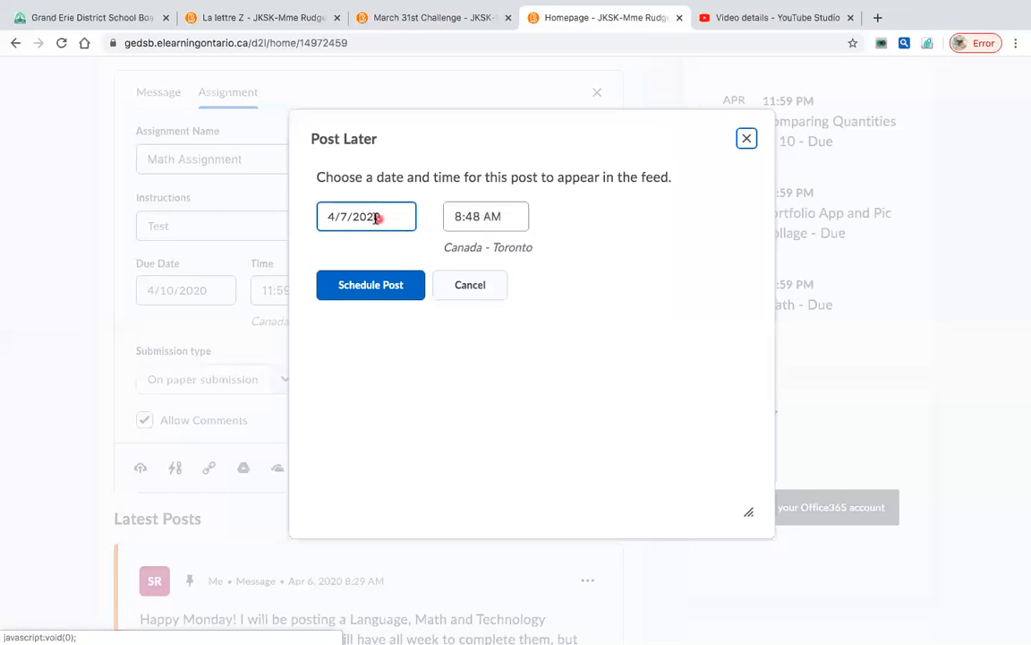
pyautogui.click(459, 217)
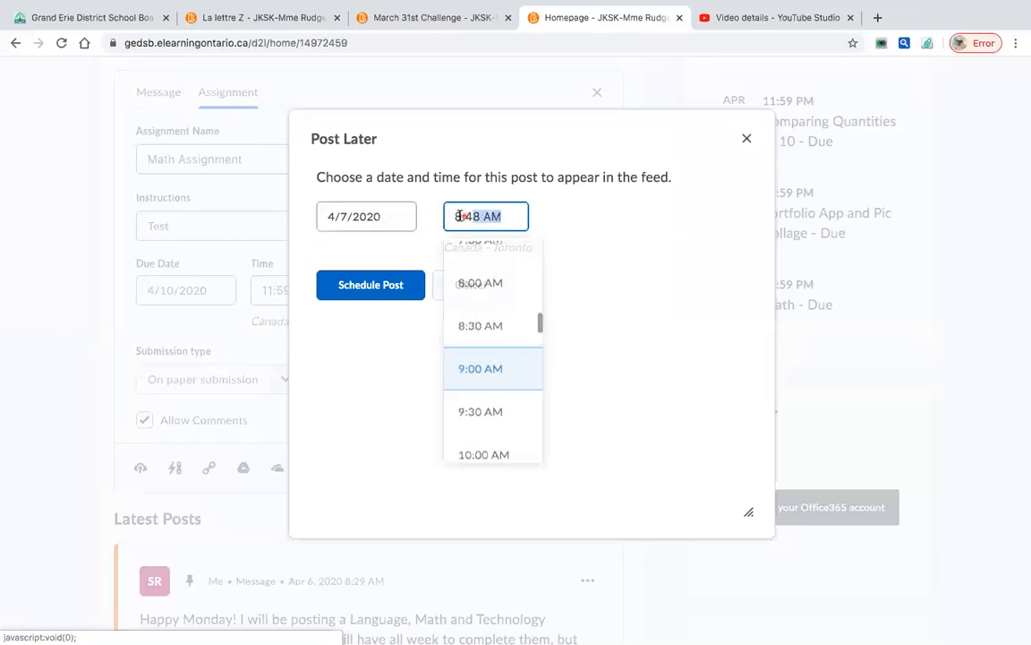
pyautogui.click(474, 451)
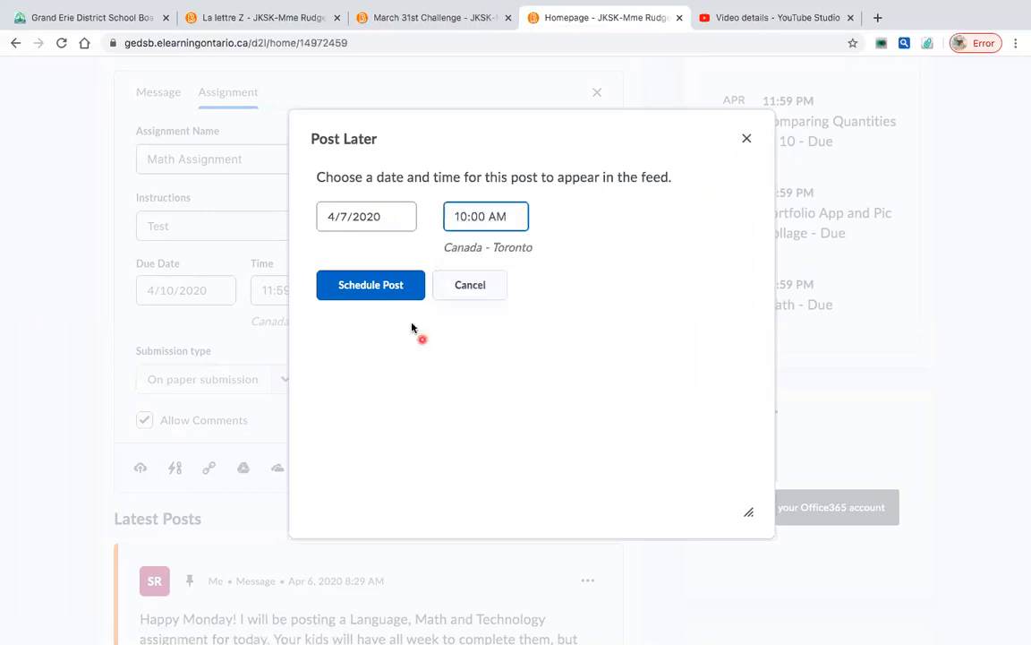
pyautogui.click(390, 291)
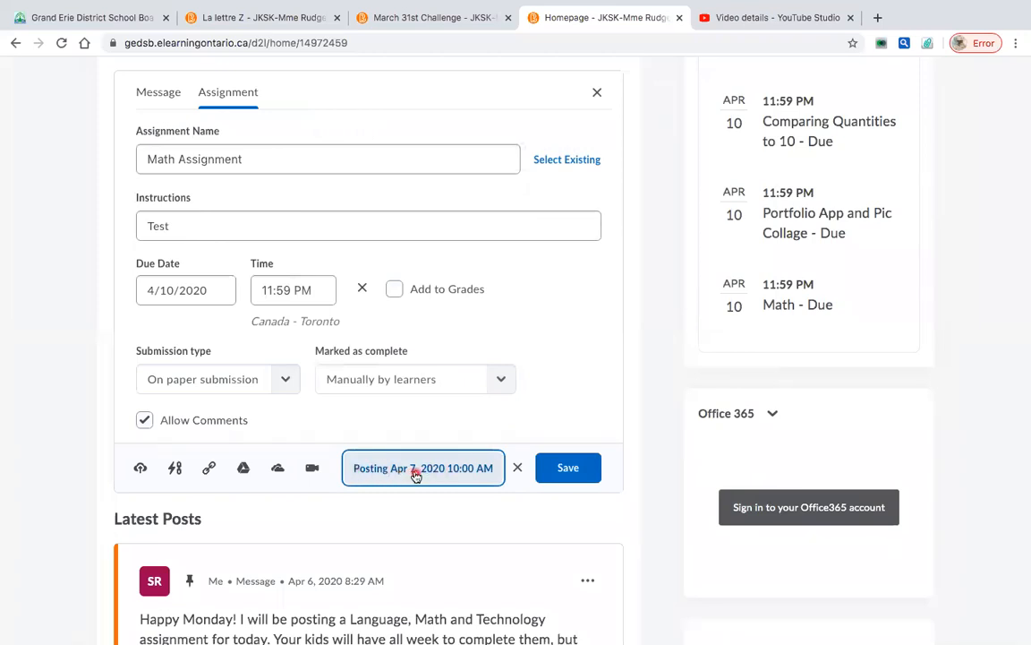
pyautogui.click(553, 470)
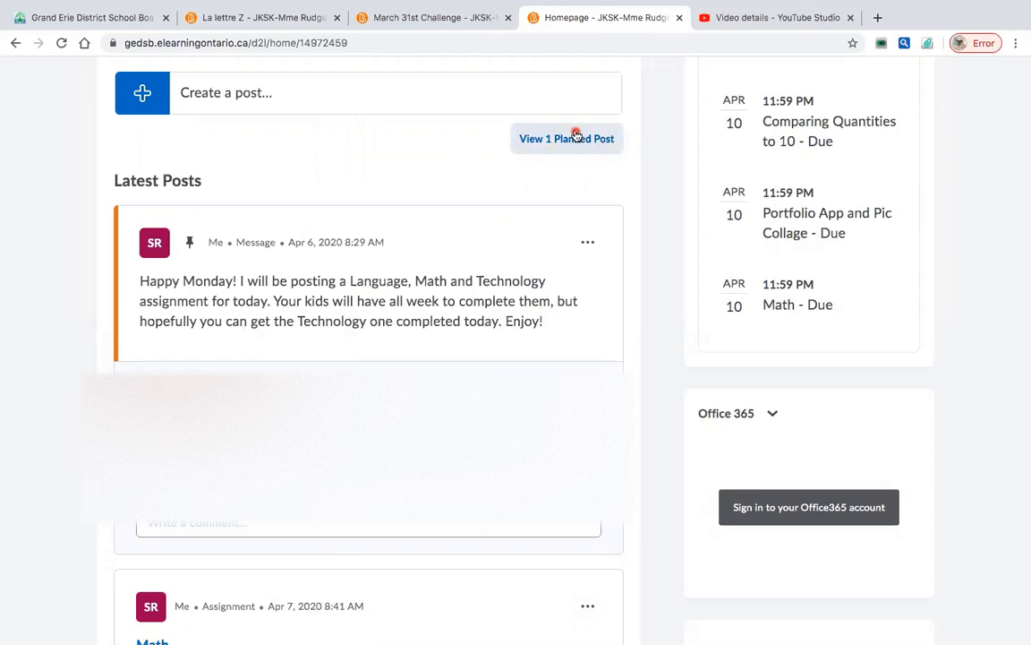
# - Scroll back to the top of the homepage once the planned post is saved
pyautogui.scroll(6, 576, 134)
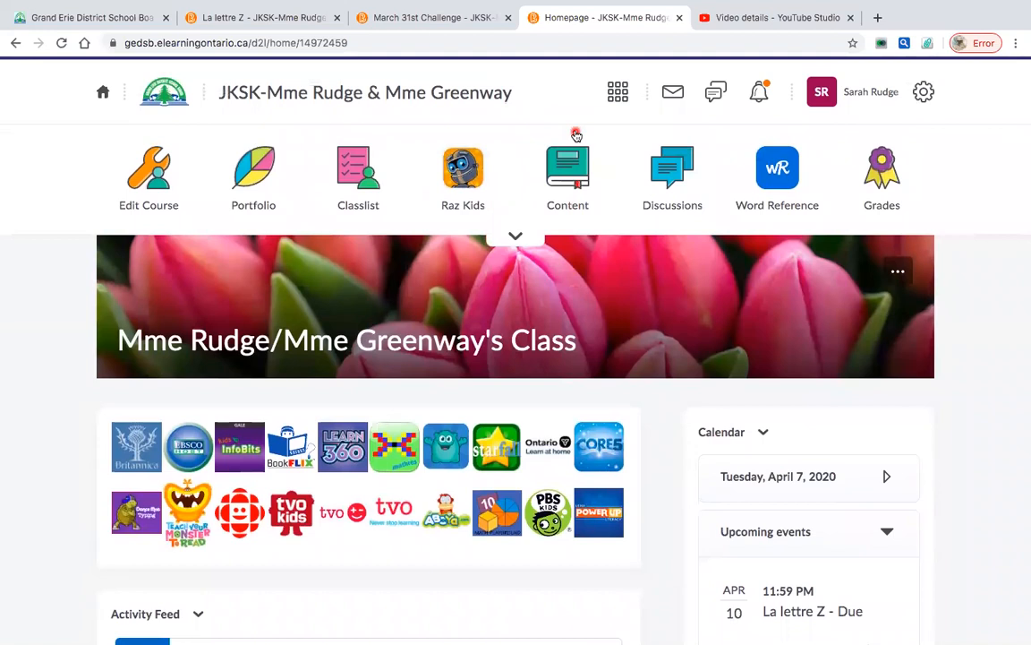
# - Open the course Dropbox and start a new folder
pyautogui.click(514, 237)
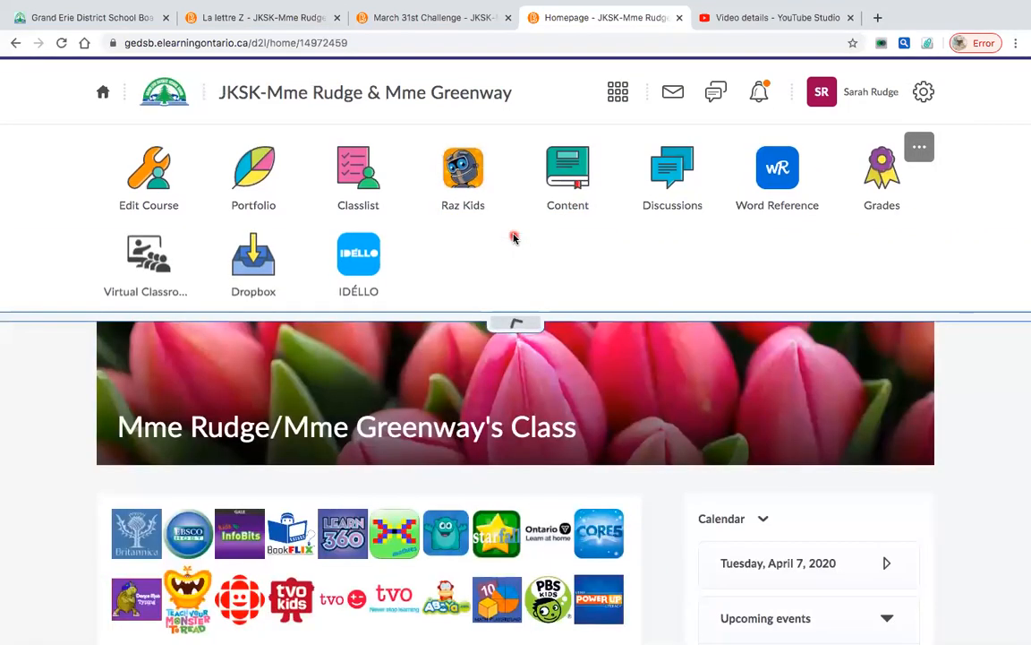
pyautogui.click(246, 267)
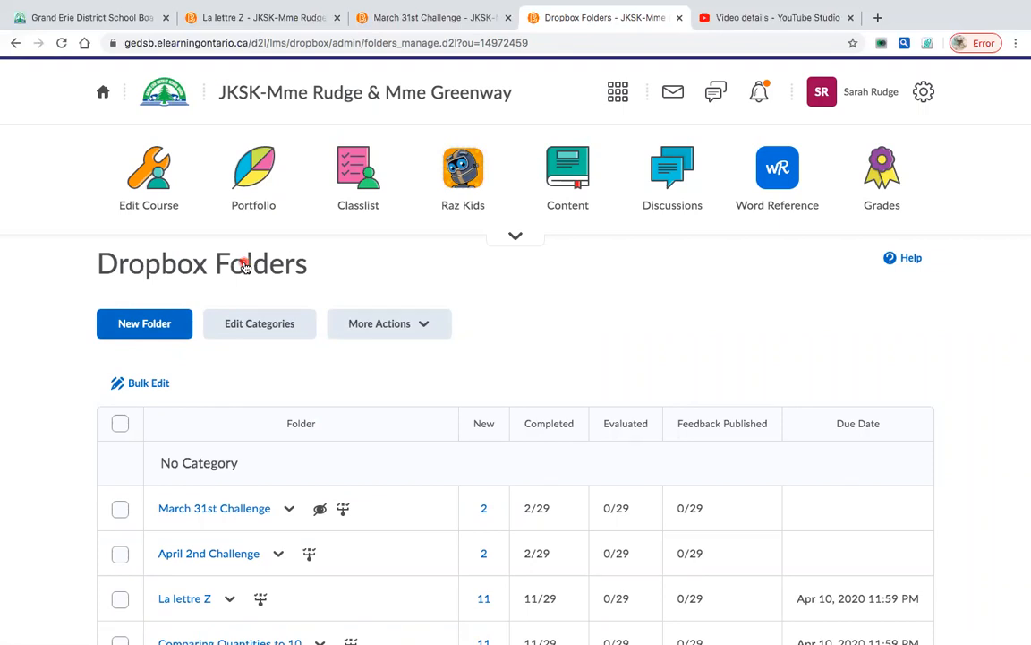
pyautogui.click(160, 327)
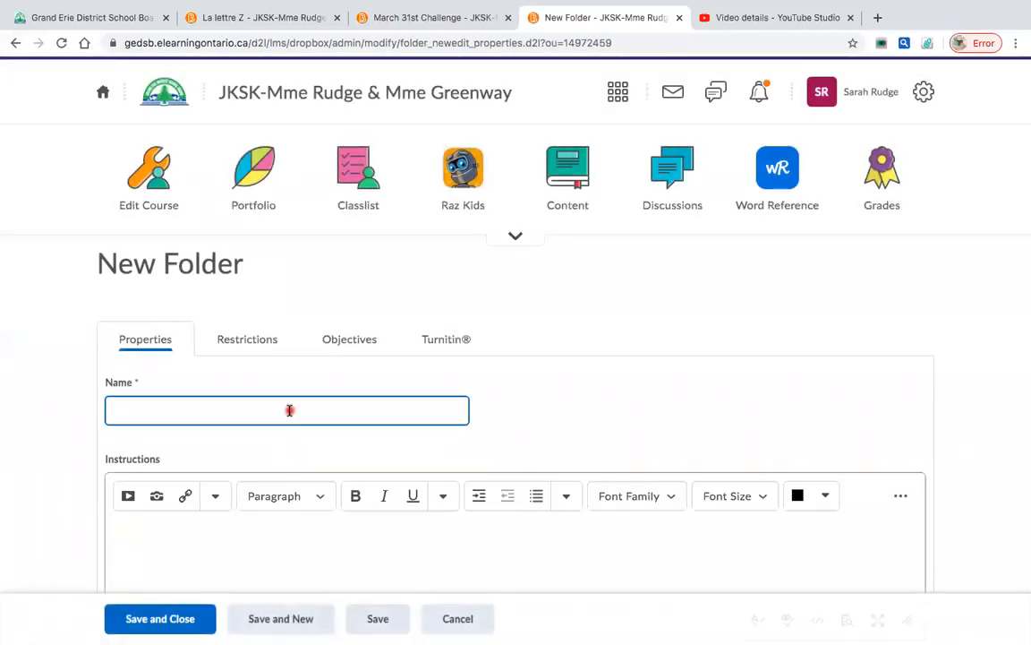
# - Enter 'Math' as the new folder's name
pyautogui.click(289, 410)
pyautogui.scroll(-1, 289, 410)
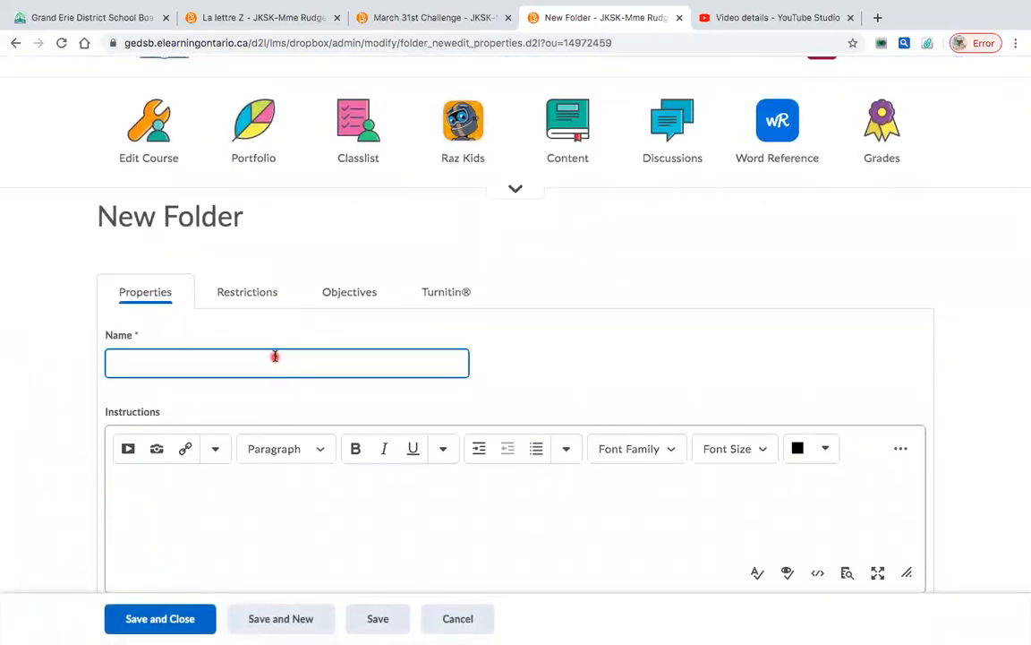
pyautogui.moveTo(673, 12)
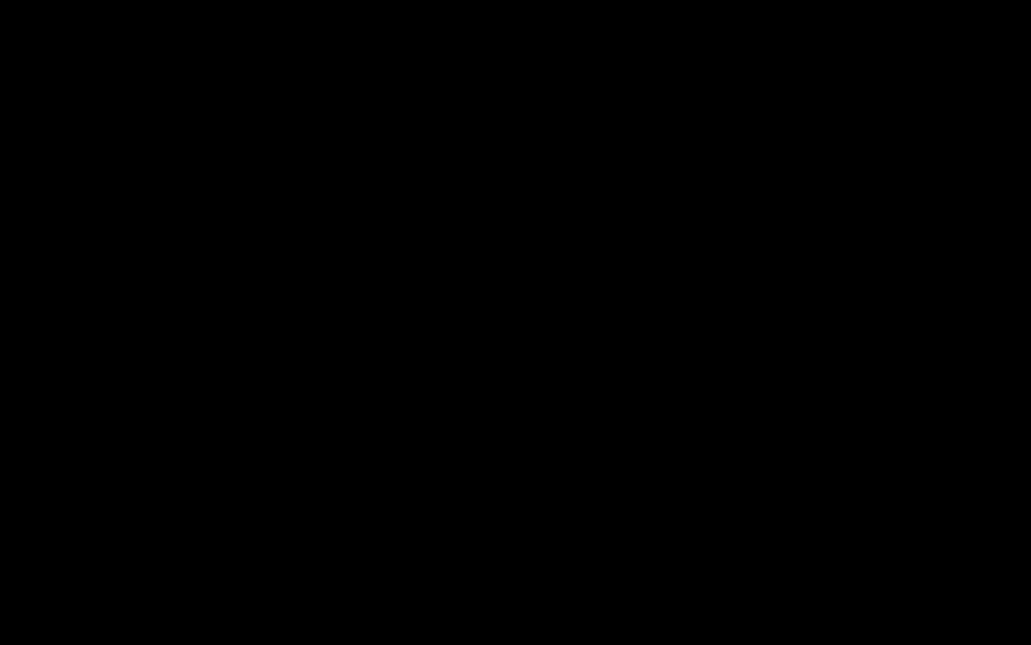
pyautogui.write('M')
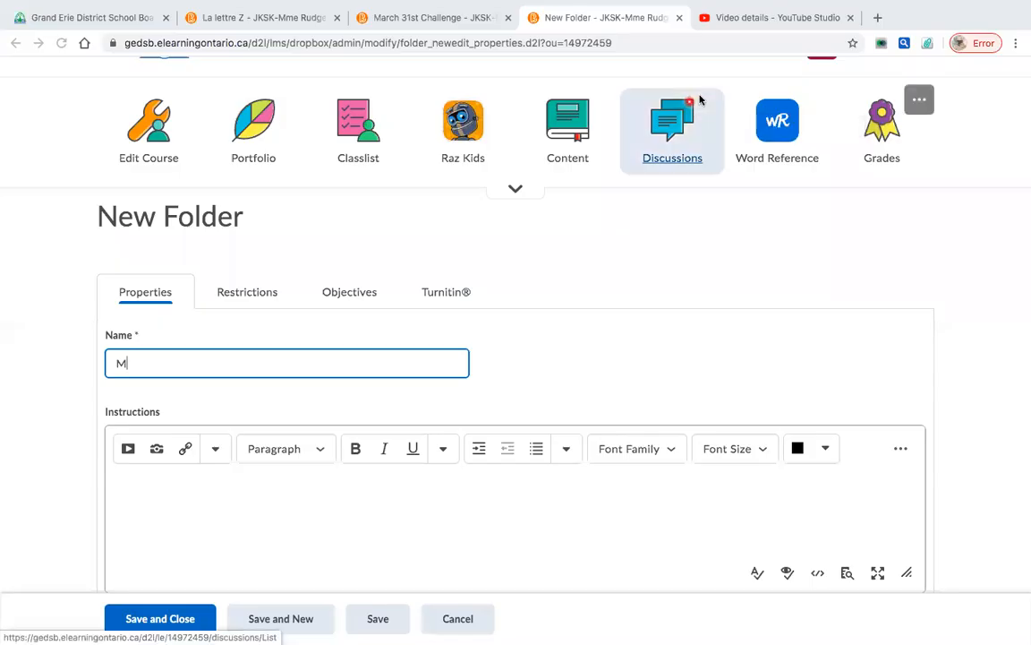
pyautogui.click(391, 362)
pyautogui.write('ath')
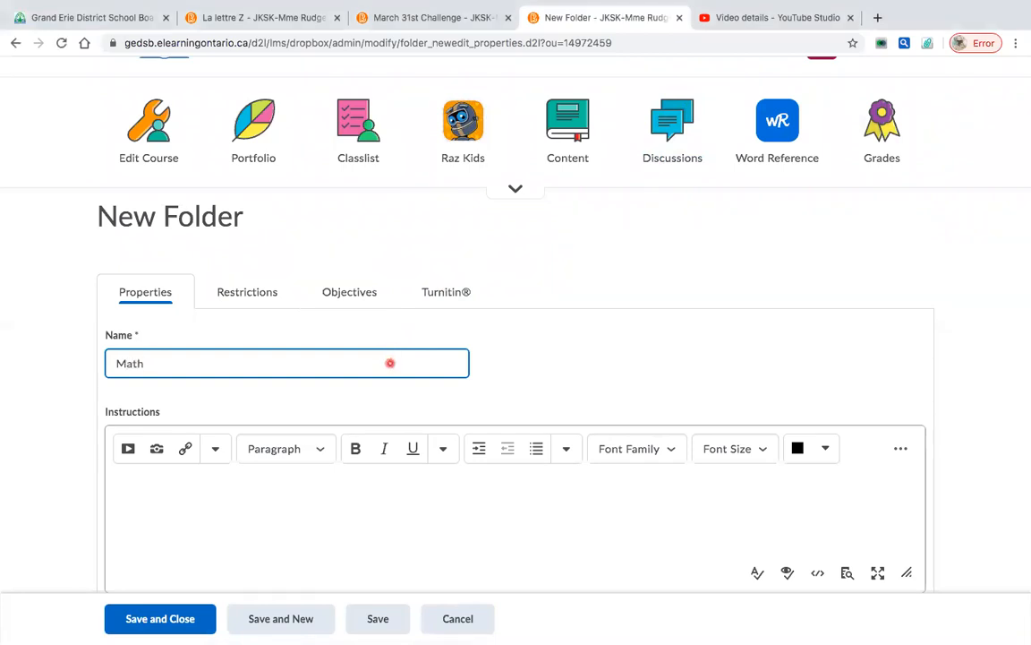
pyautogui.scroll(-2, 373, 414)
pyautogui.click(274, 391)
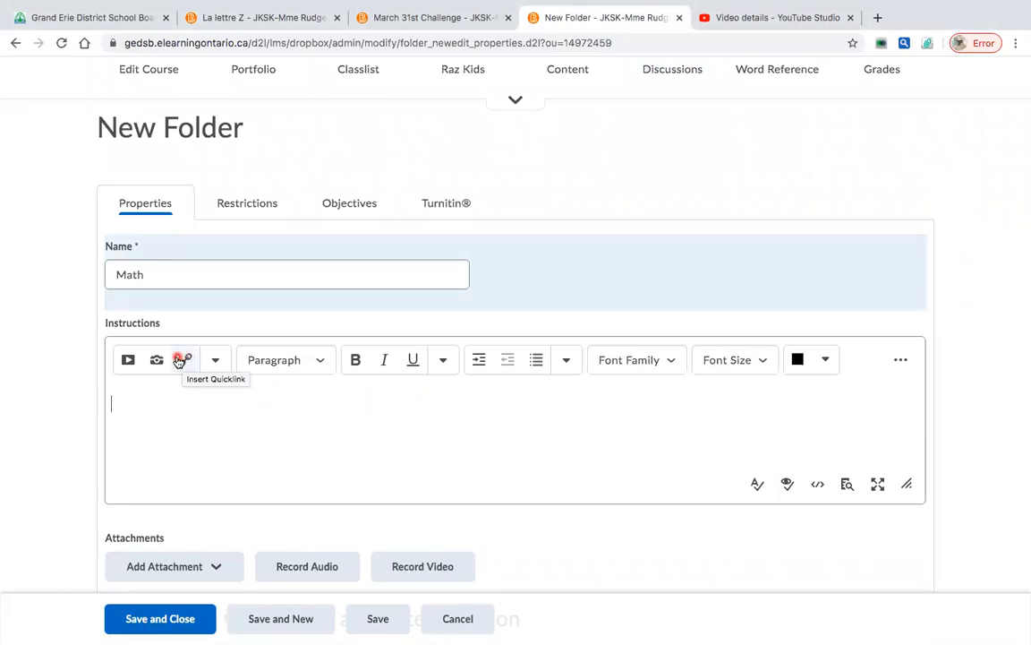
pyautogui.click(128, 362)
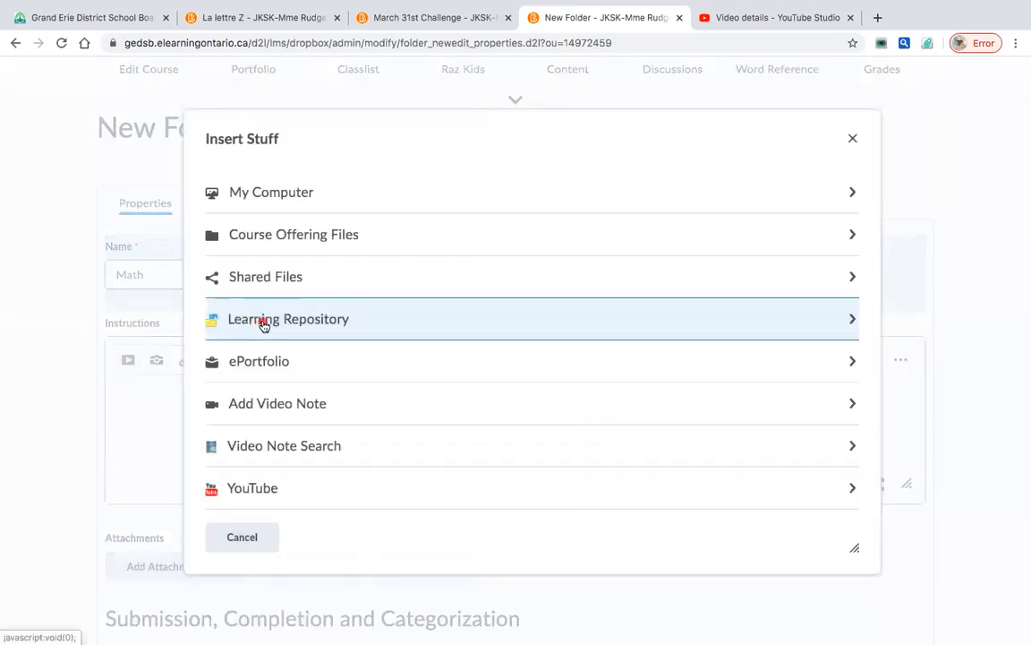
pyautogui.scroll(-1, 357, 255)
pyautogui.scroll(1, 357, 257)
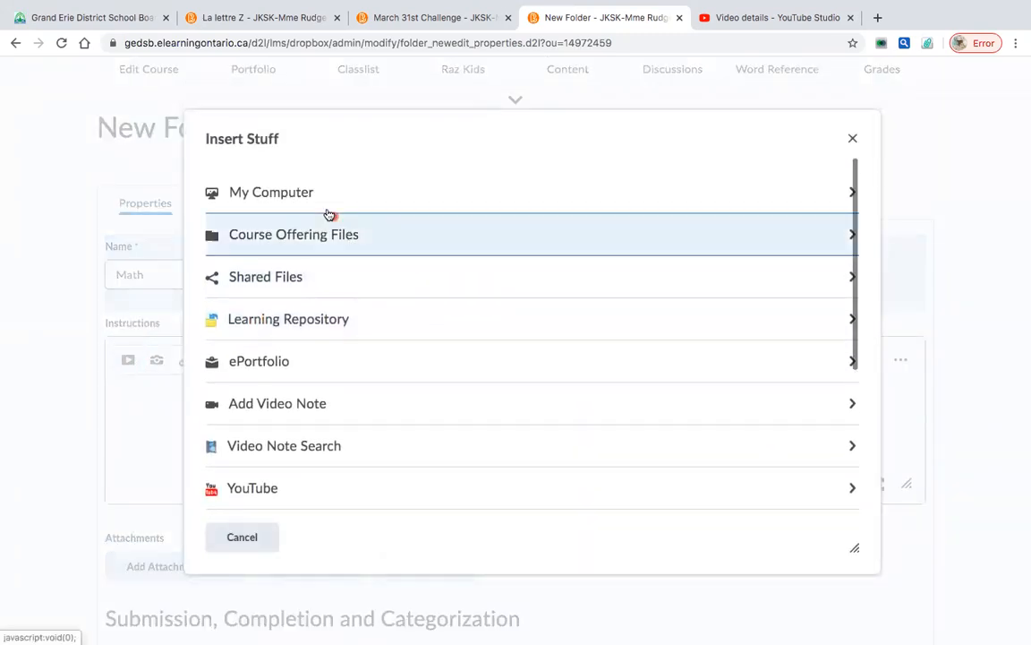
pyautogui.scroll(-2, 357, 354)
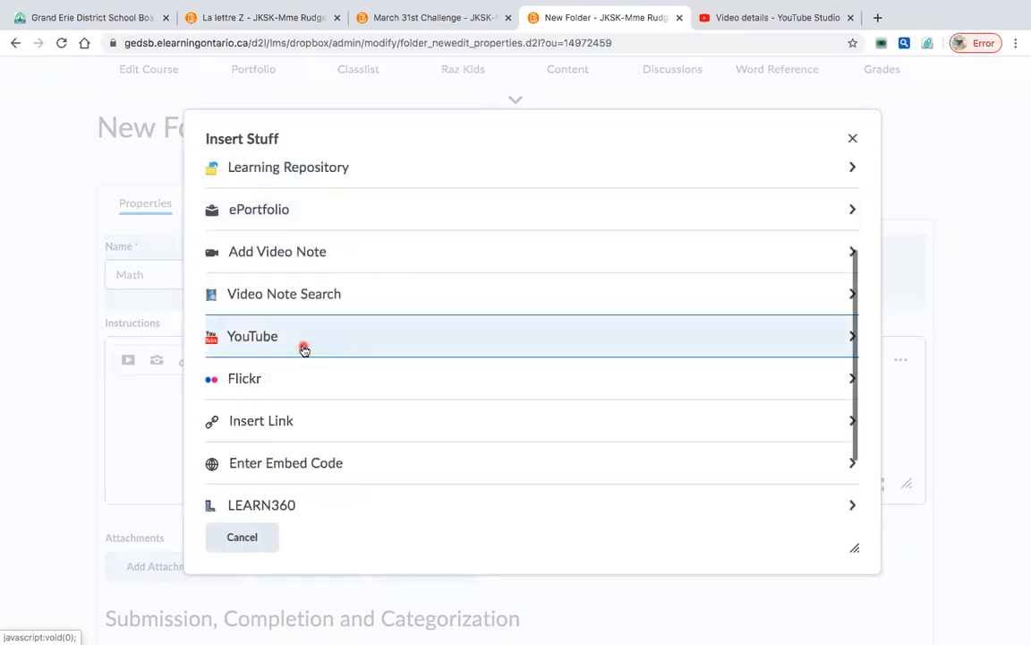
pyautogui.scroll(-1, 356, 412)
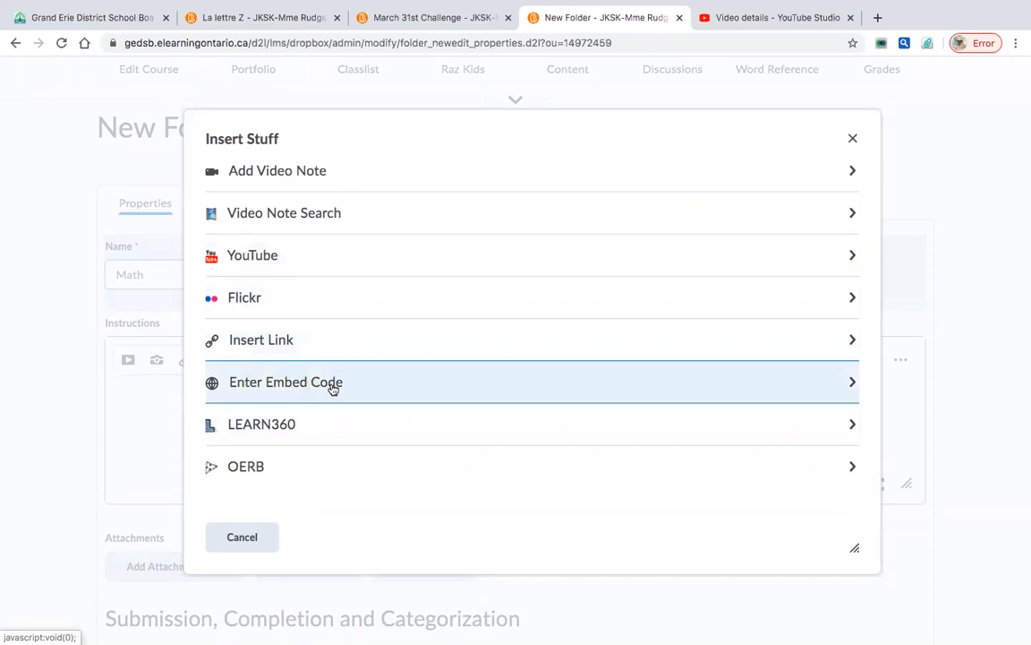
pyautogui.click(855, 141)
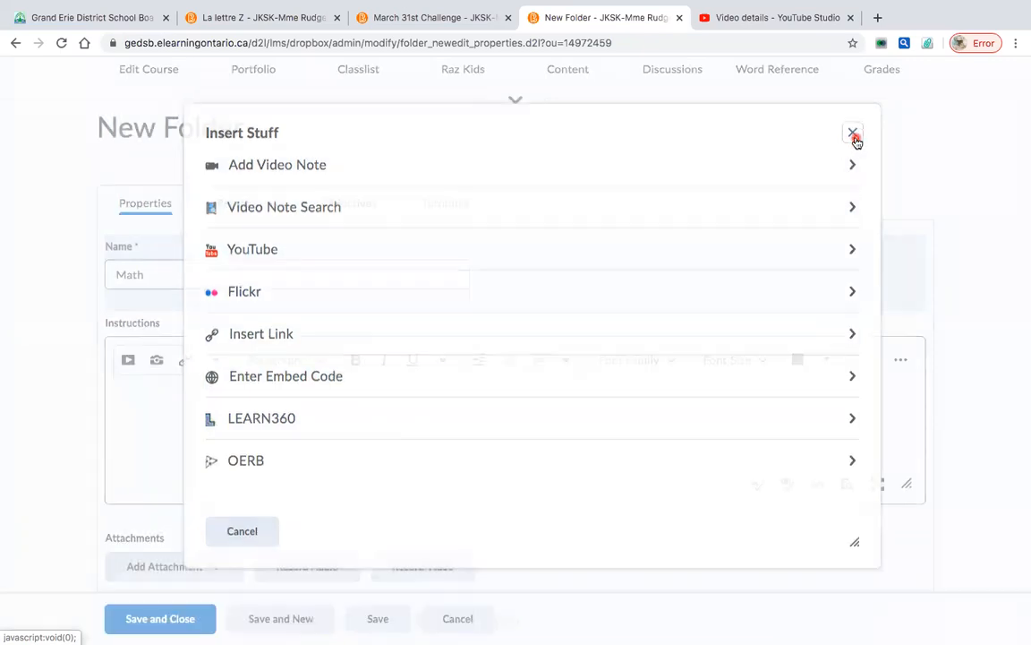
pyautogui.scroll(-1, 417, 432)
pyautogui.scroll(-3, 417, 431)
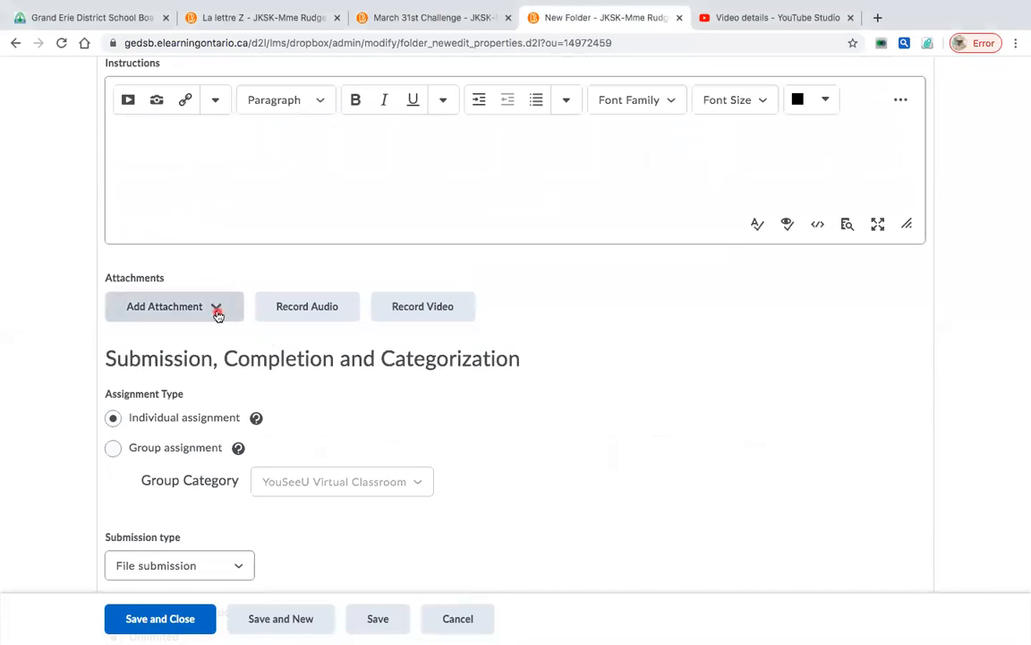
pyautogui.click(216, 308)
pyautogui.click(169, 360)
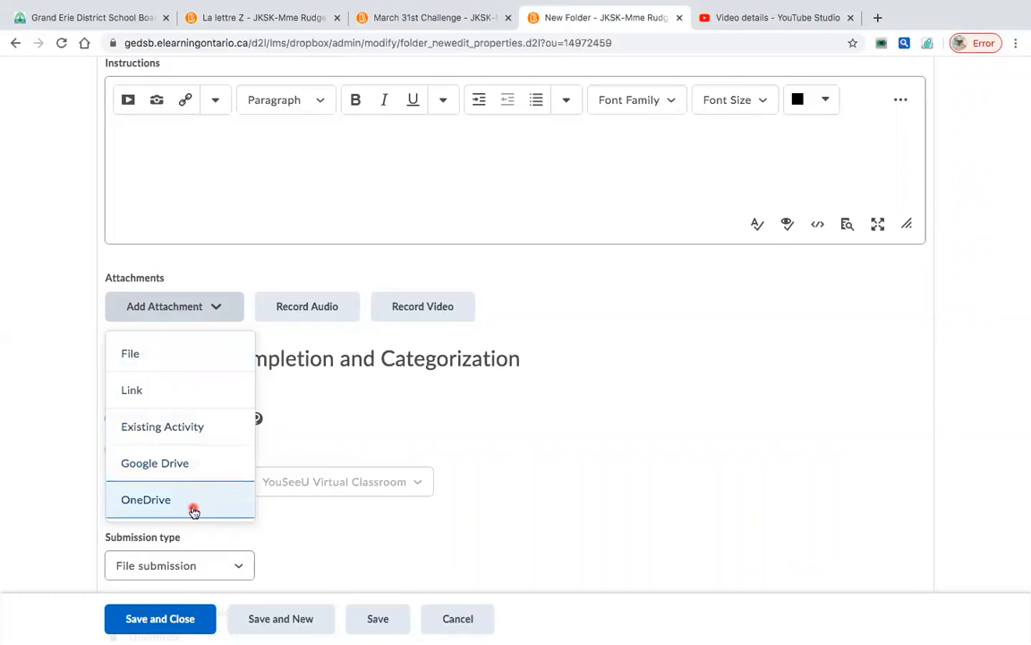
pyautogui.click(224, 309)
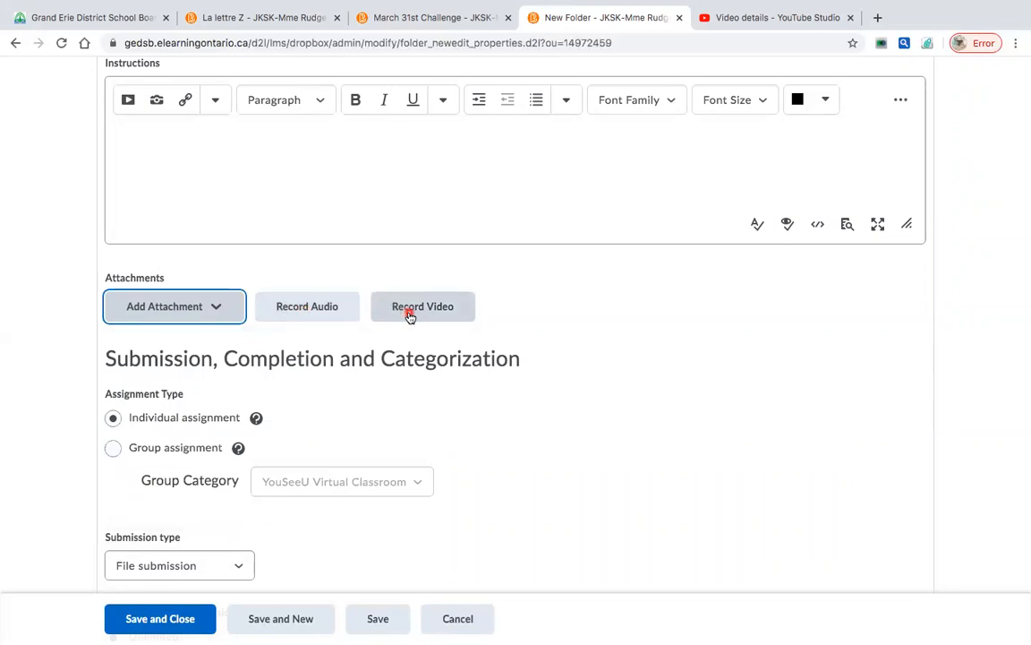
pyautogui.scroll(-3, 410, 315)
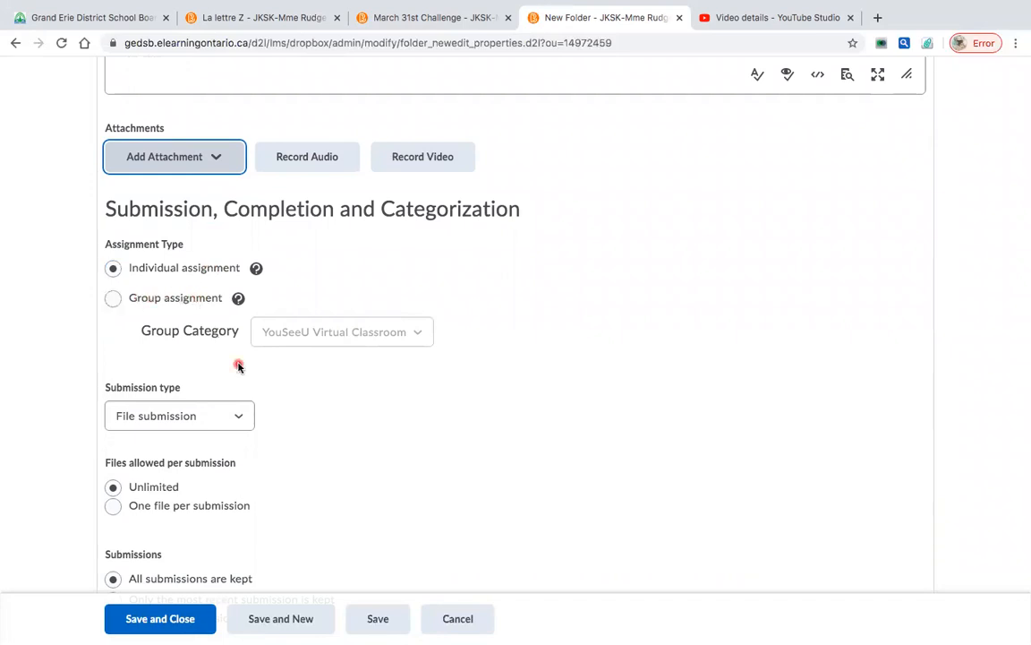
pyautogui.scroll(-2, 238, 362)
pyautogui.click(207, 322)
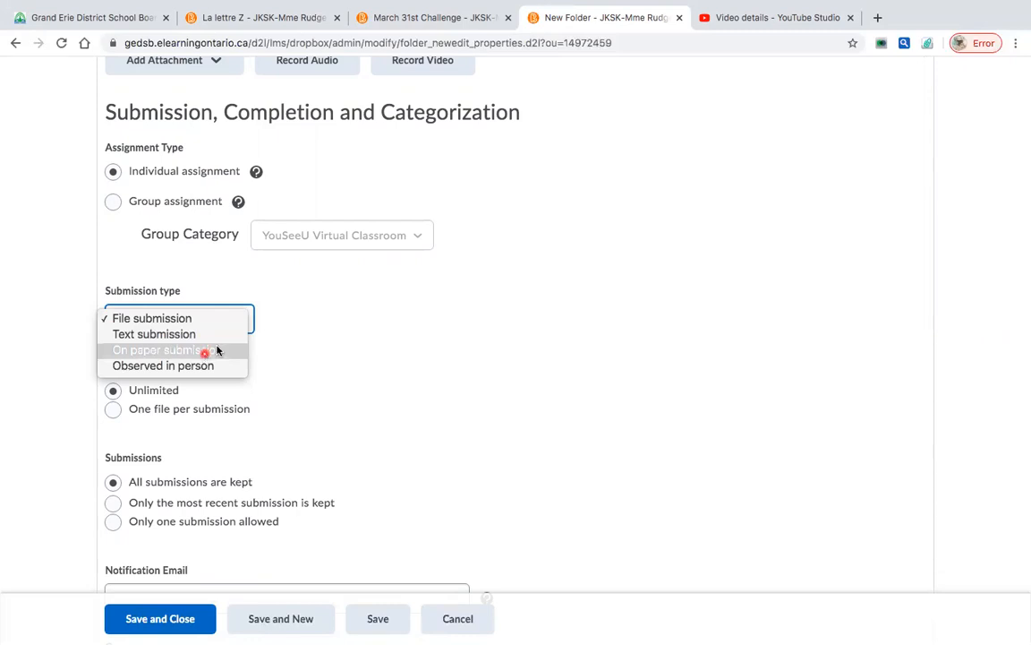
pyautogui.click(269, 363)
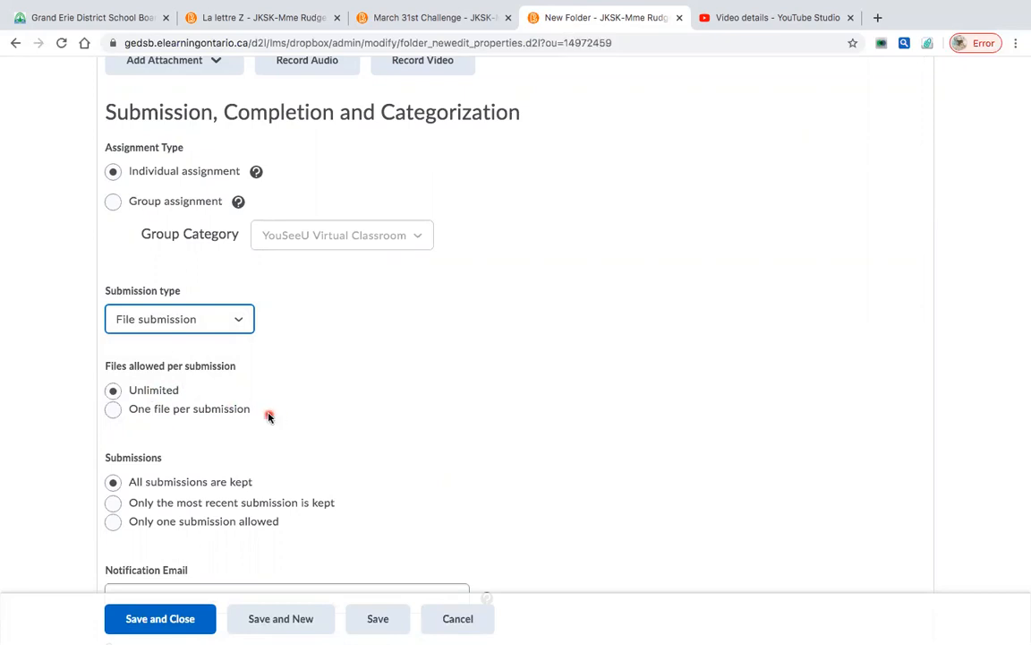
pyautogui.scroll(-3, 273, 419)
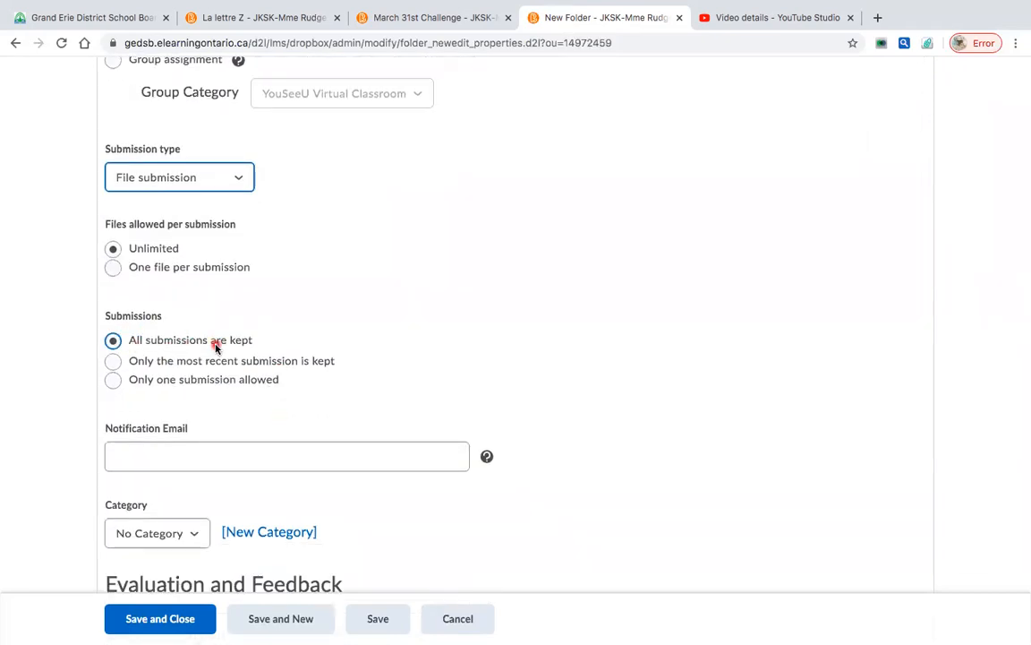
pyautogui.scroll(-3, 215, 347)
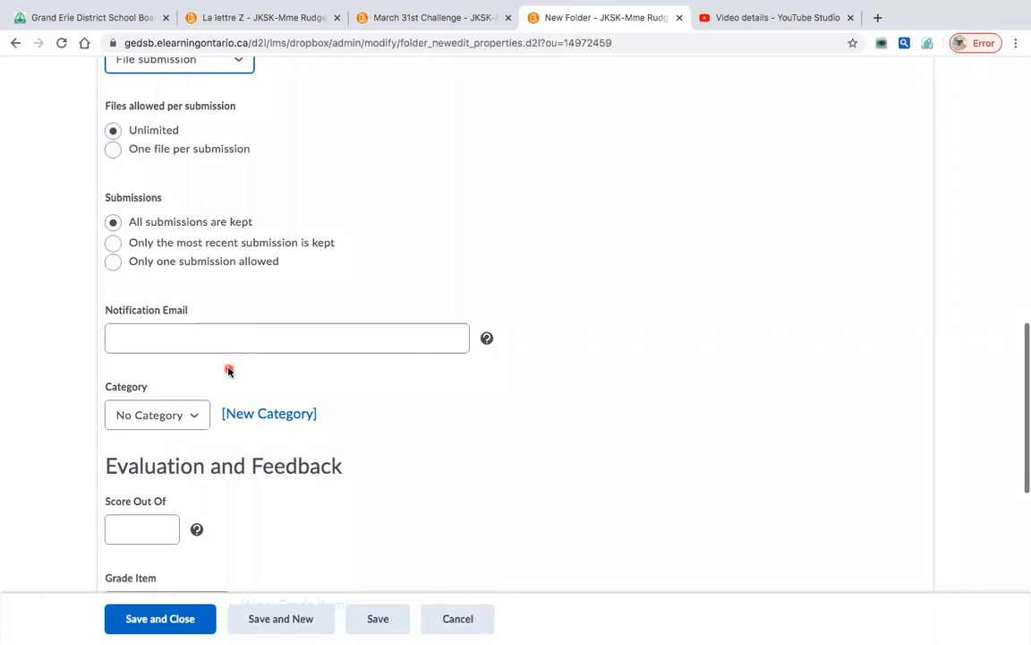
pyautogui.scroll(-2, 237, 336)
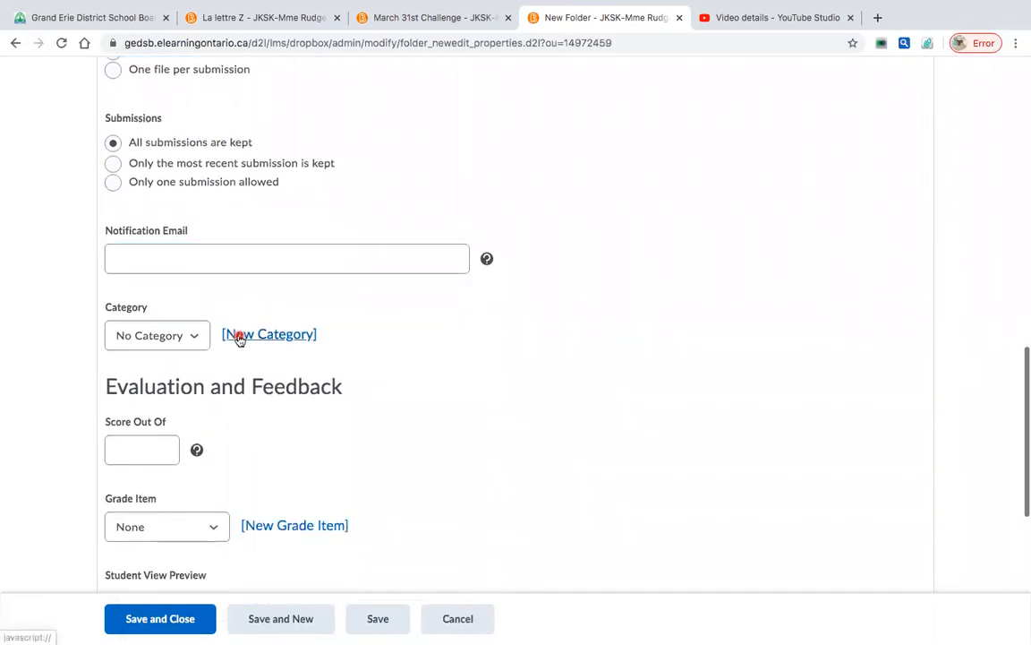
pyautogui.scroll(-3, 239, 338)
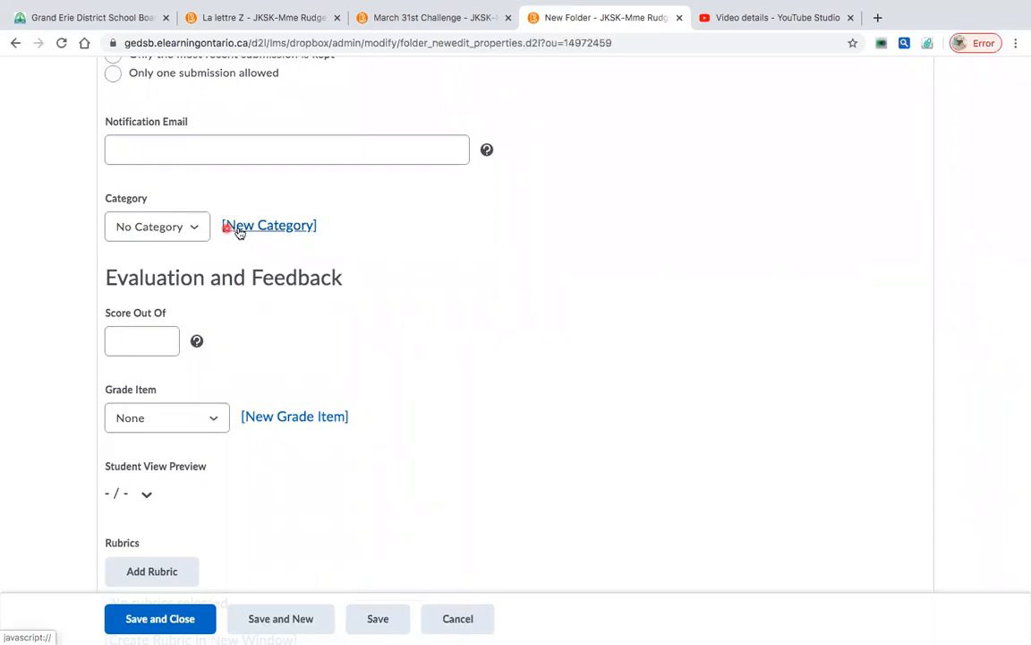
pyautogui.scroll(-3, 270, 242)
pyautogui.click(146, 234)
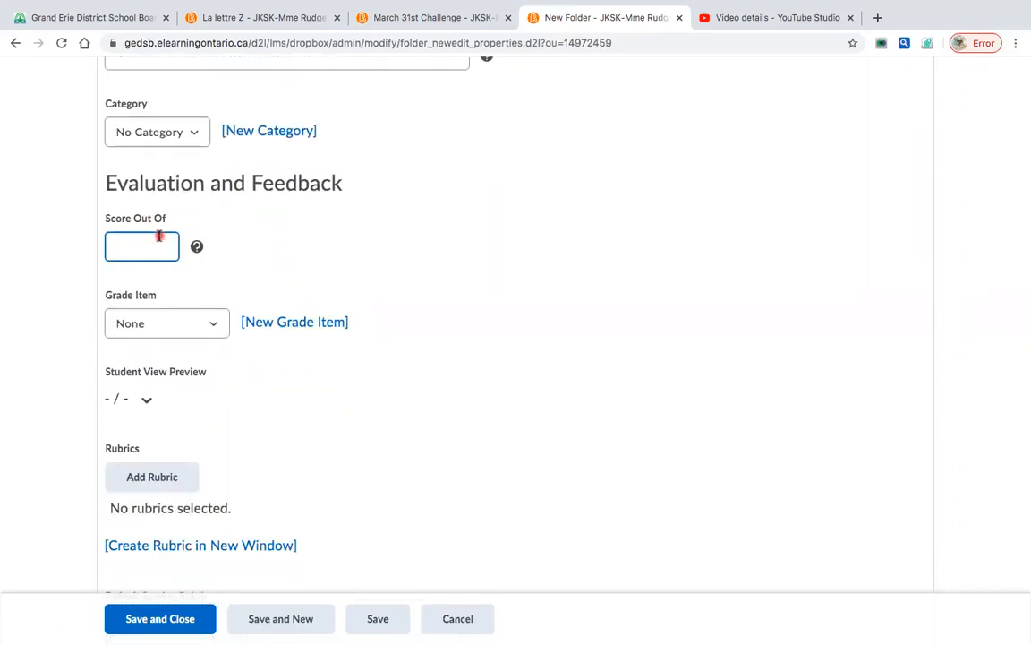
pyautogui.click(218, 236)
pyautogui.scroll(-3, 218, 236)
pyautogui.click(212, 233)
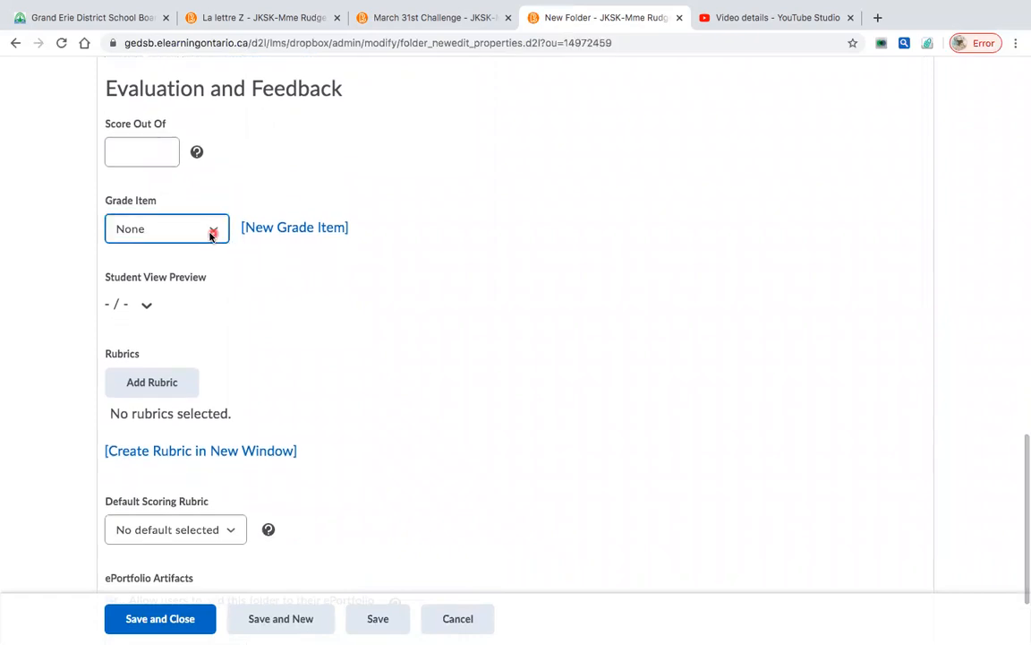
pyautogui.click(211, 235)
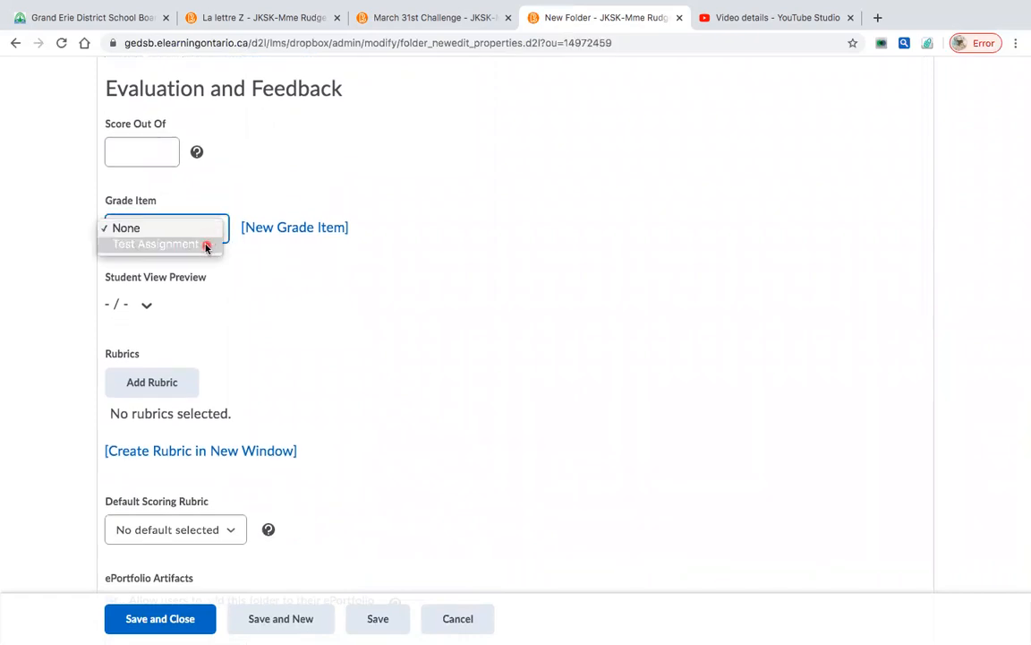
pyautogui.click(208, 233)
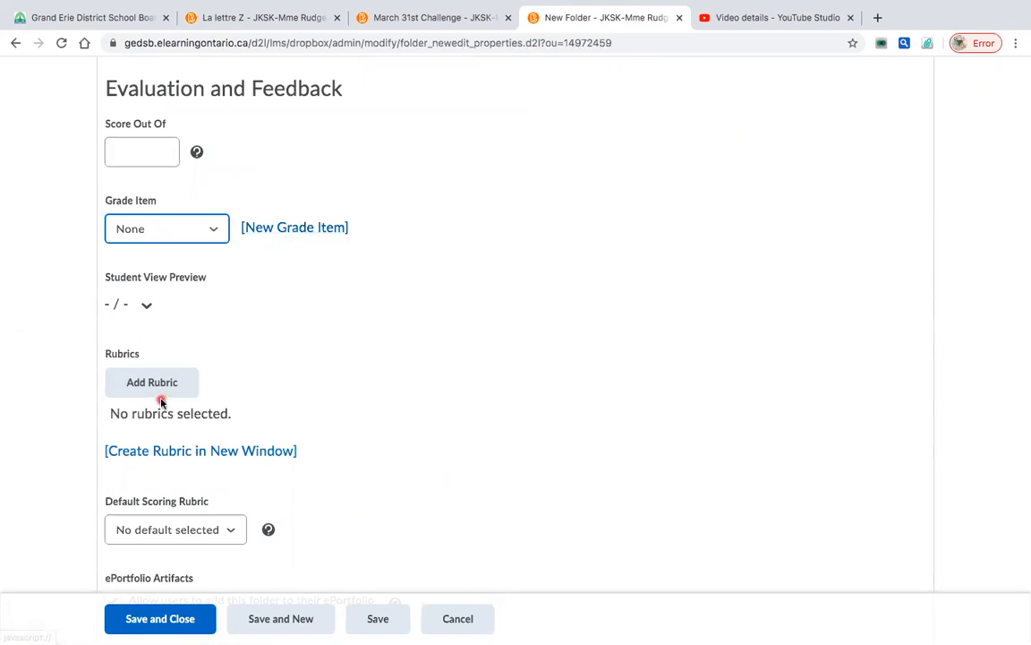
pyautogui.scroll(-3, 263, 349)
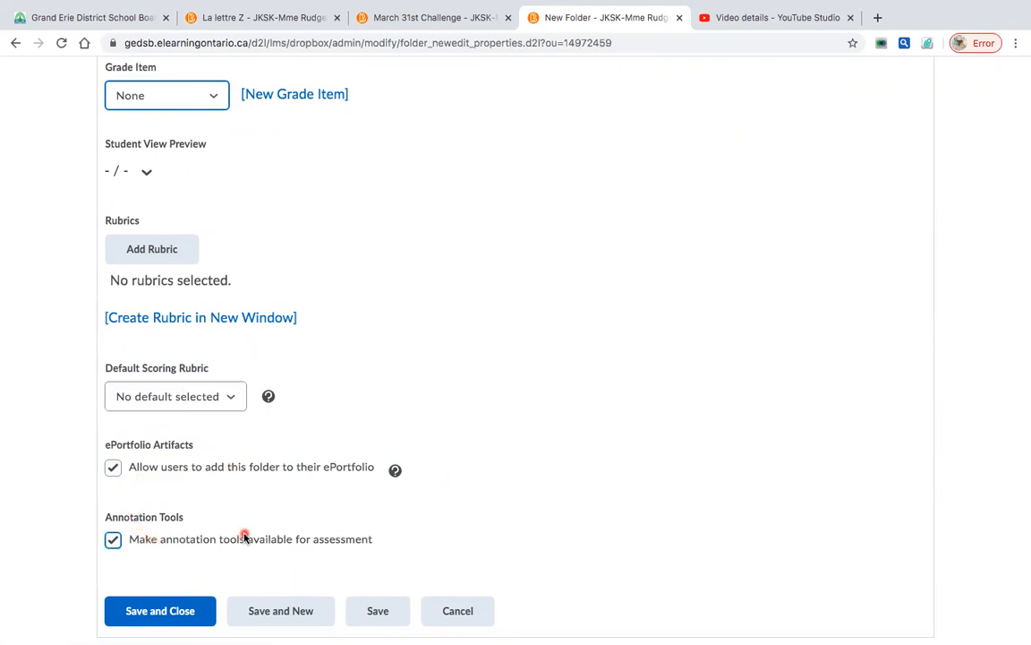
# - Save and close the Math folder so it appears in the Dropbox Folders list
pyautogui.click(189, 614)
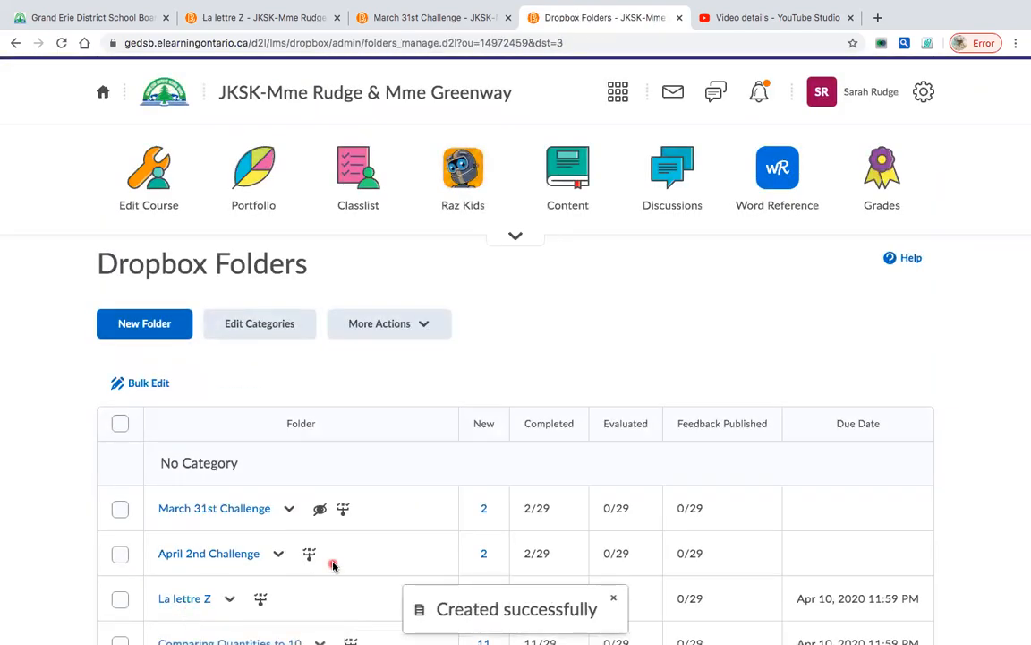
pyautogui.scroll(-4, 305, 564)
pyautogui.scroll(-3, 332, 565)
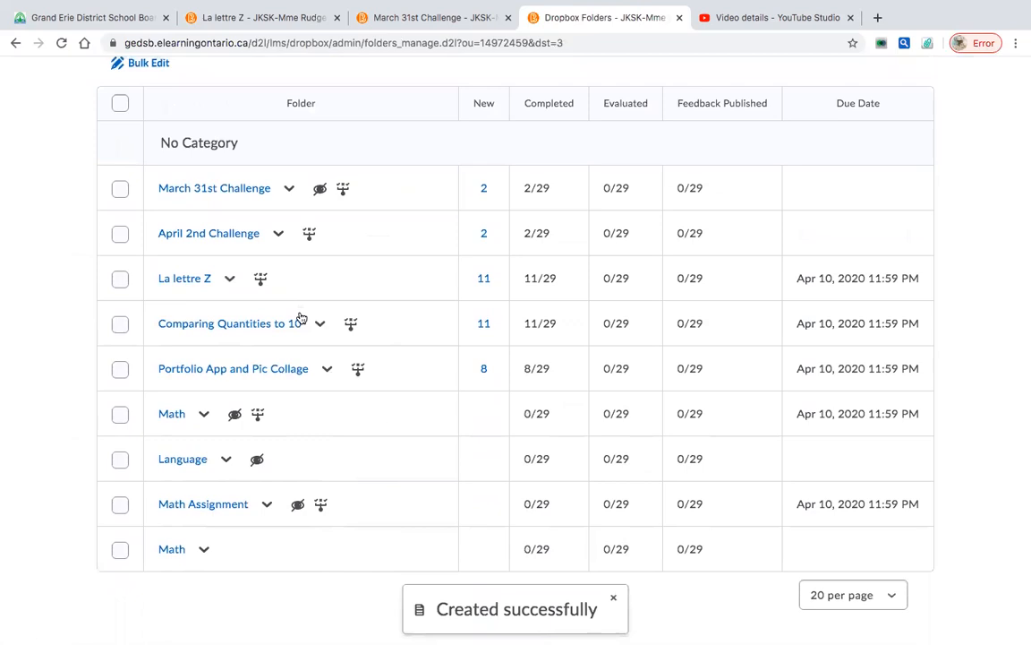
# - Hide the new Math folder from users
pyautogui.click(205, 549)
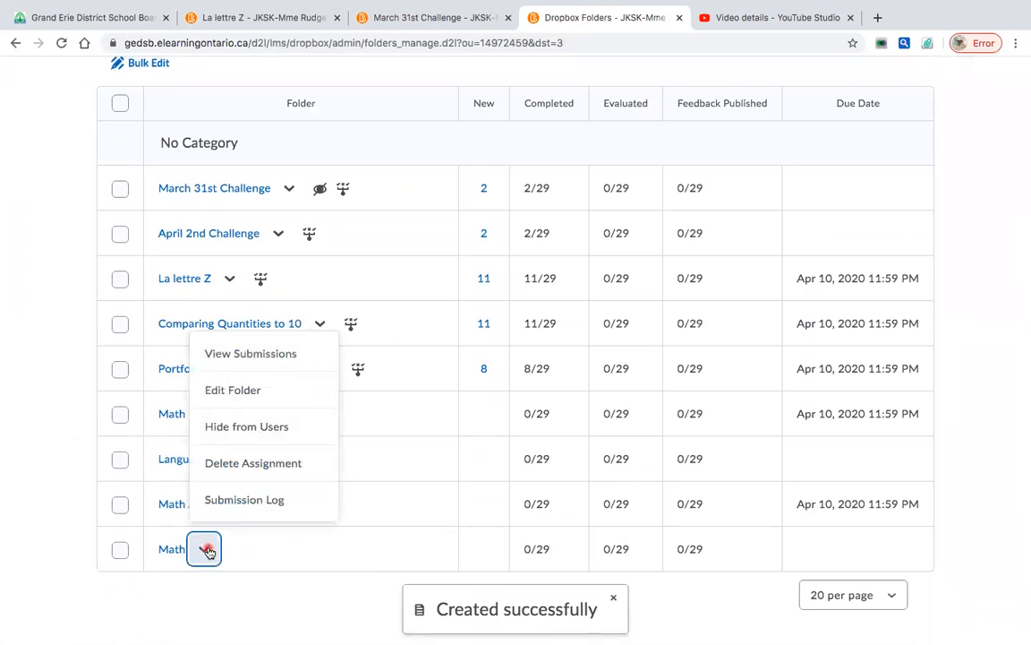
pyautogui.click(227, 428)
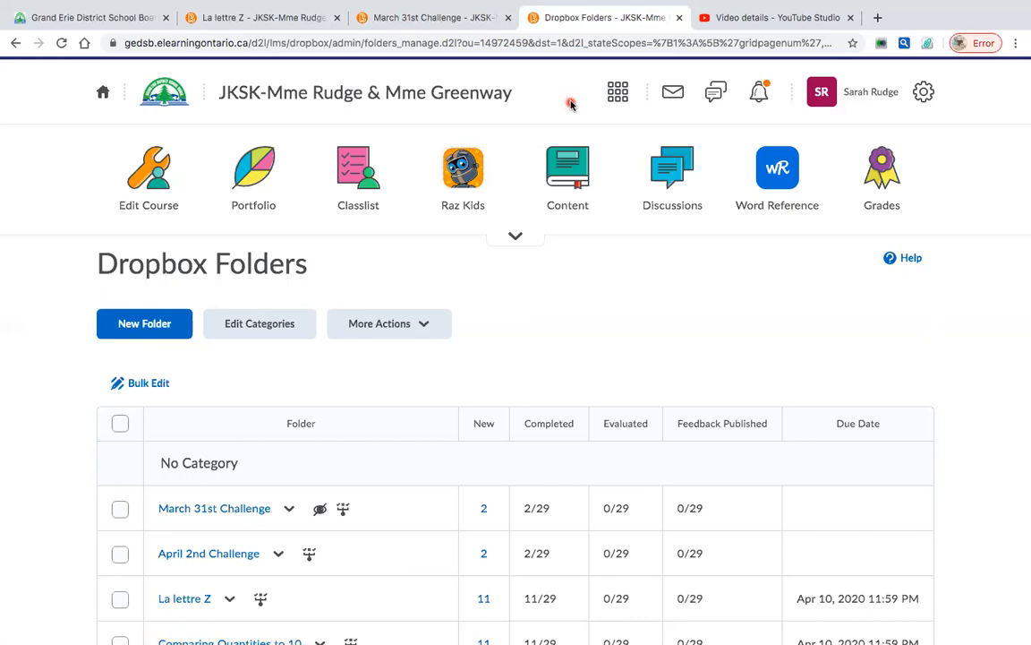
pyautogui.moveTo(645, 4)
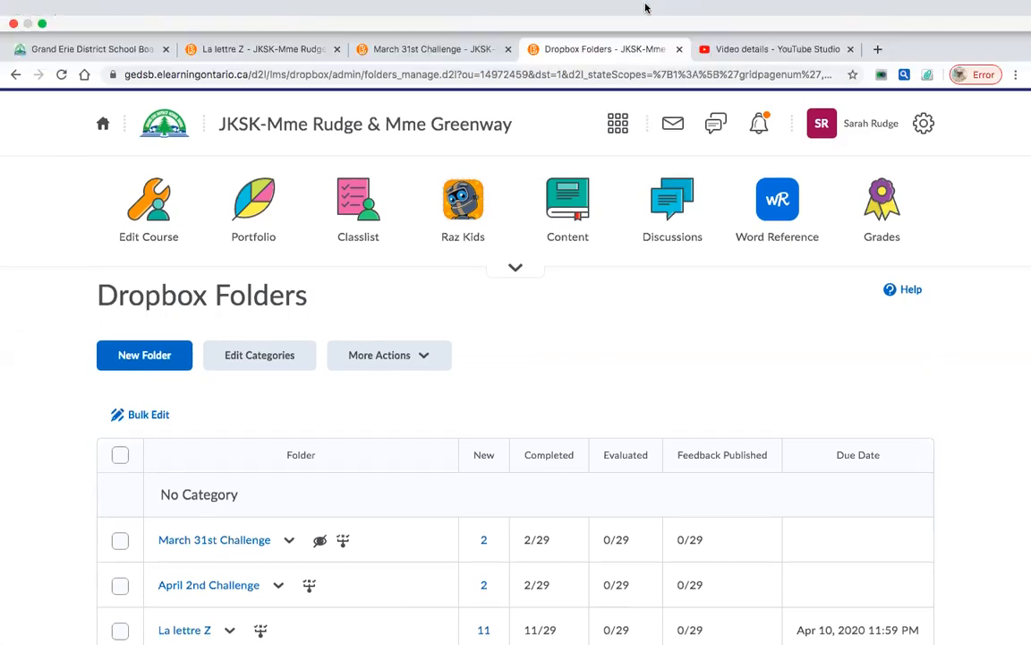